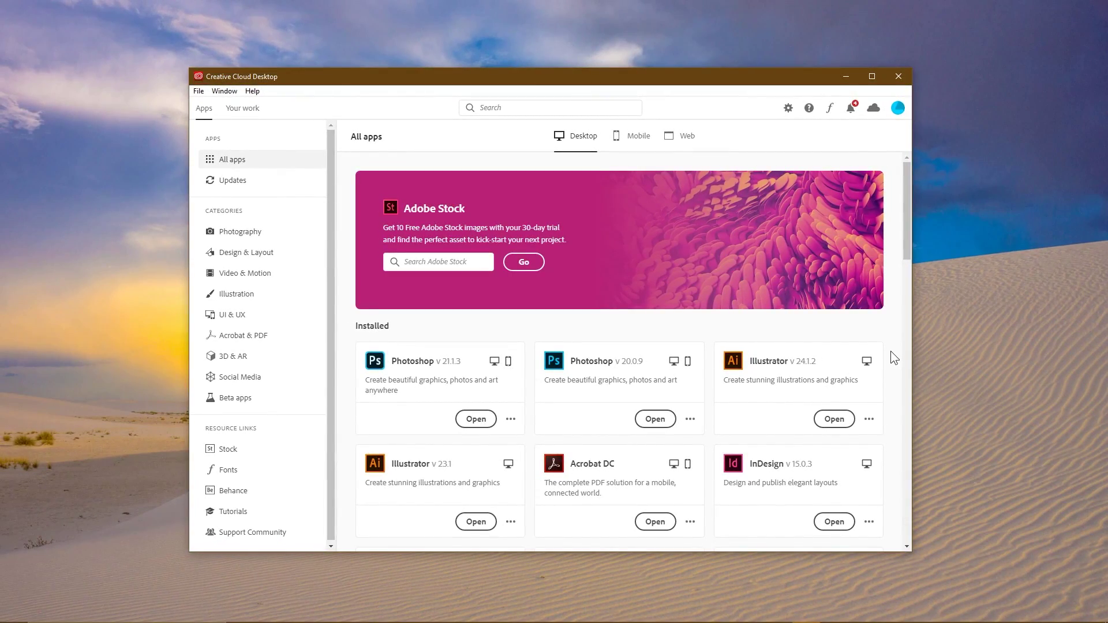
Scroll Creative Cloud's All apps list and launch Premiere Pro v14.2
{"action": "scroll", "coordinate": [891, 351], "scroll_direction": "down", "scroll_amount": 3}
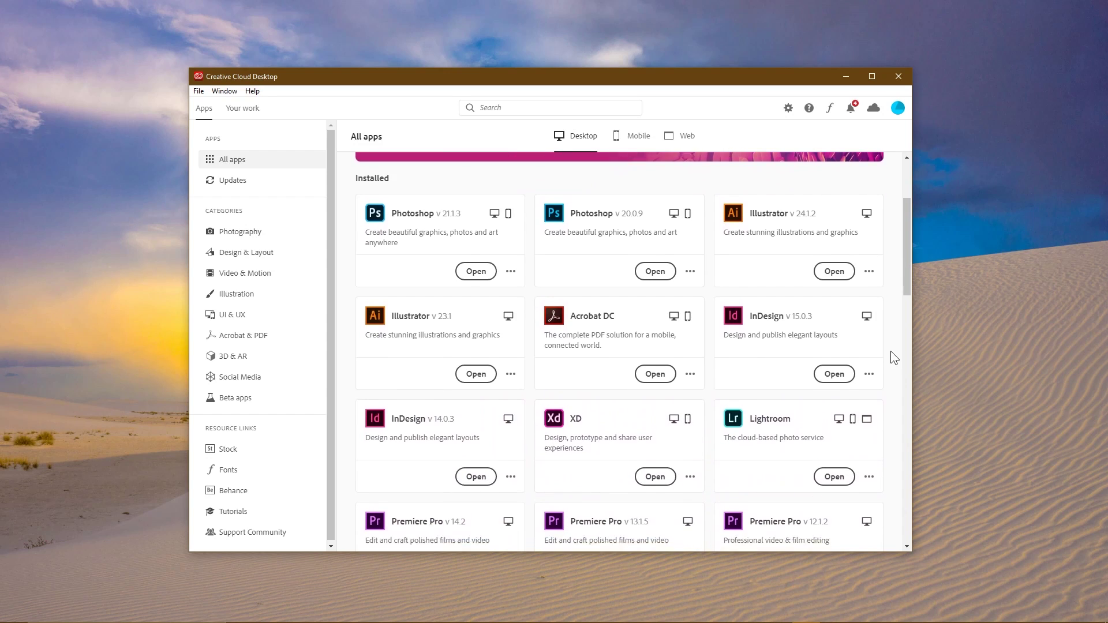
{"action": "scroll", "coordinate": [891, 351], "scroll_direction": "down", "scroll_amount": 3}
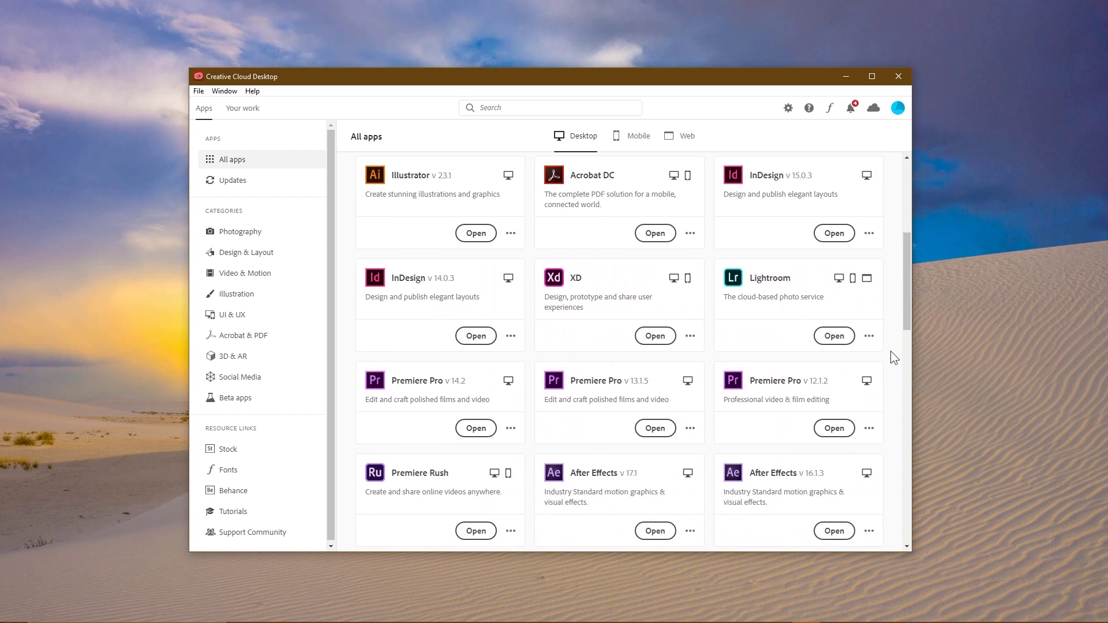
{"action": "left_click", "coordinate": [489, 425]}
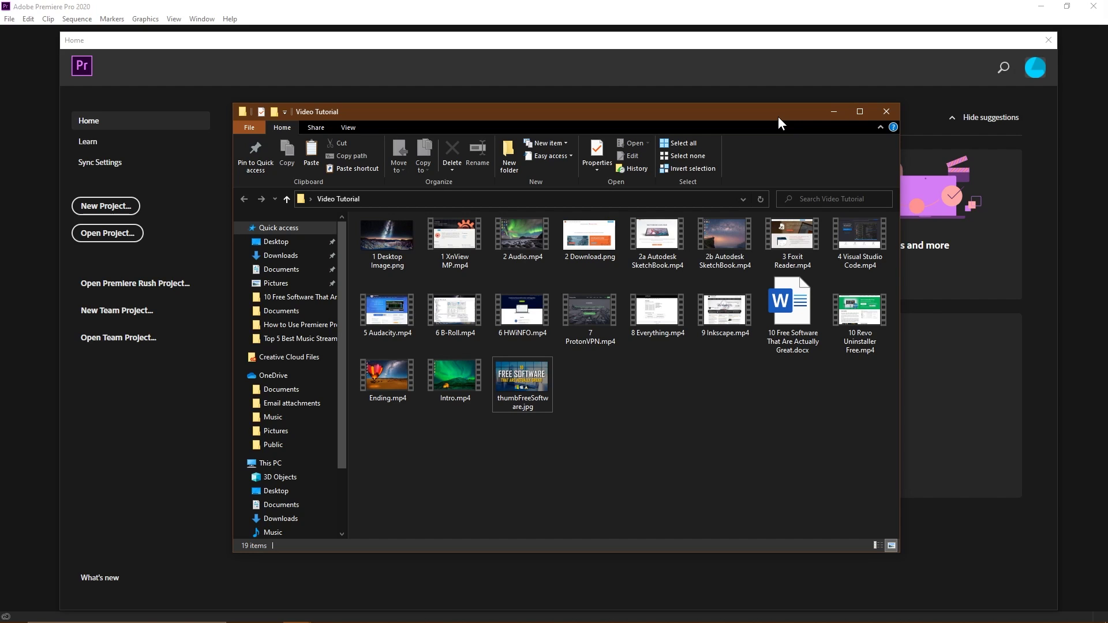
Move aside and minimise the Video Tutorial folder window, then bring Premiere Pro to the front
{"action": "left_click_drag", "start_coordinate": [778, 117], "coordinate": [63, 86]}
{"action": "left_click", "coordinate": [119, 81]}
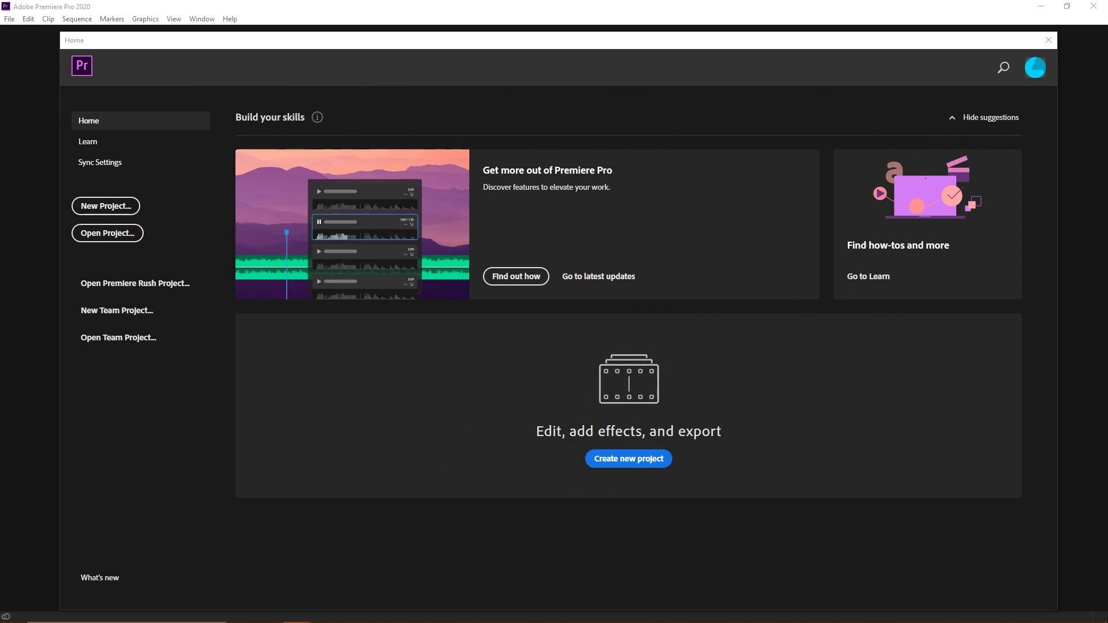
{"action": "left_click", "coordinate": [240, 46]}
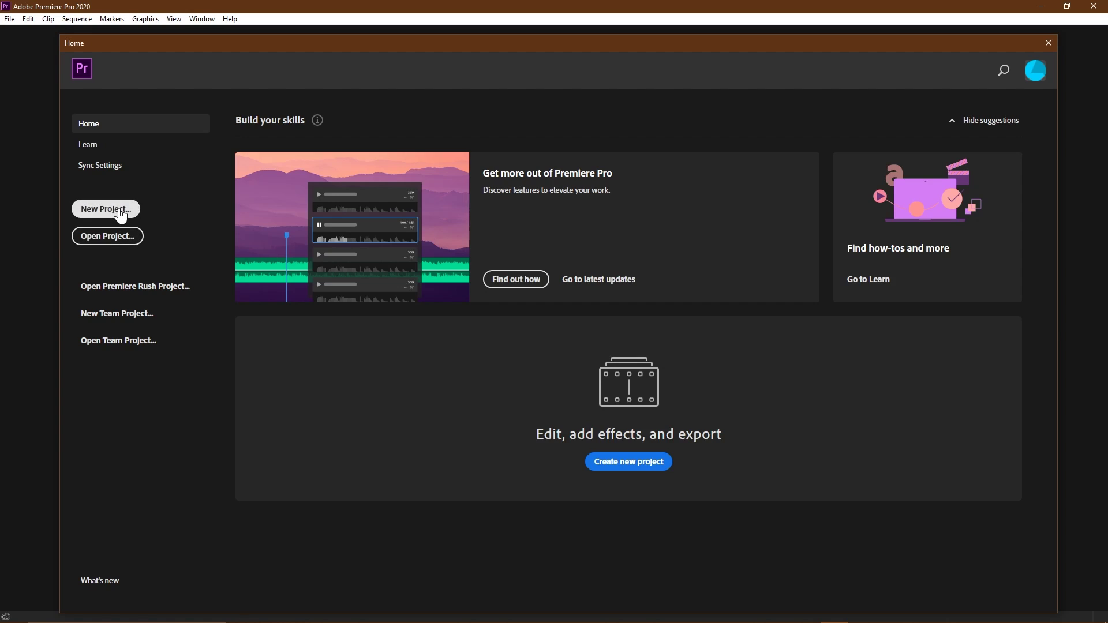
Start a new project named PPTutorial with its location set to Desktop > Video Tutorial
{"action": "left_click", "coordinate": [120, 213]}
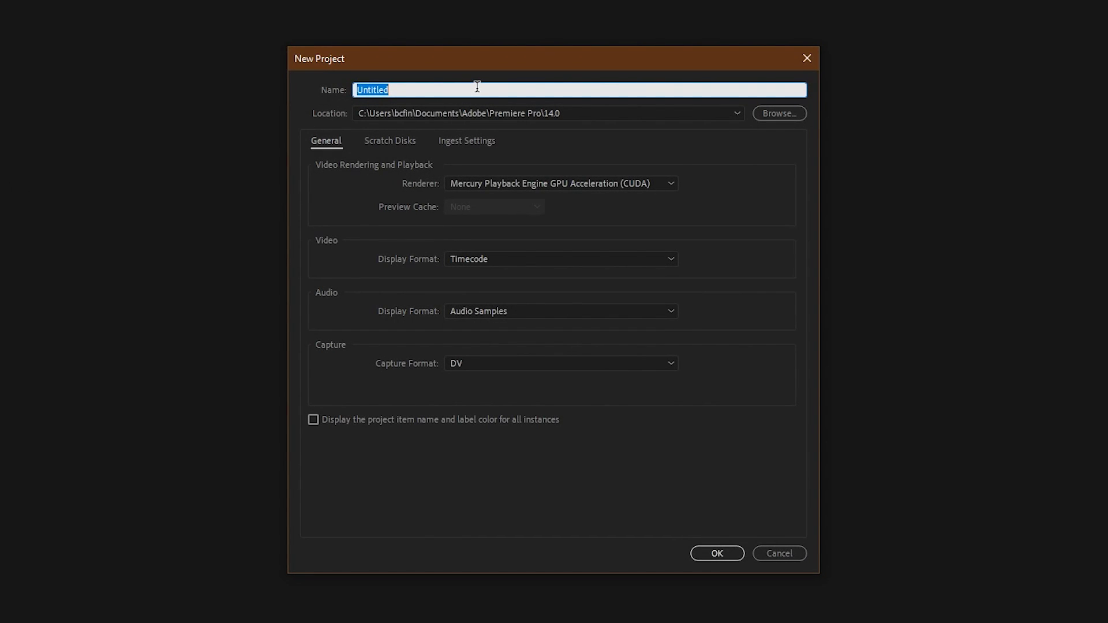
{"action": "type", "text": "PPTutorial"}
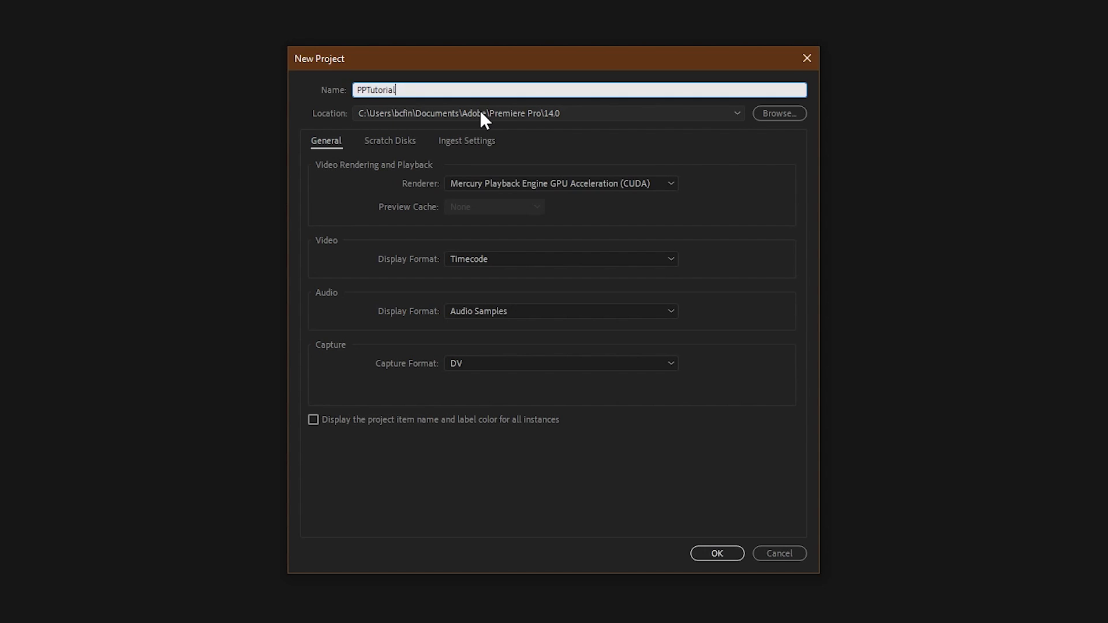
{"action": "left_click", "coordinate": [781, 113]}
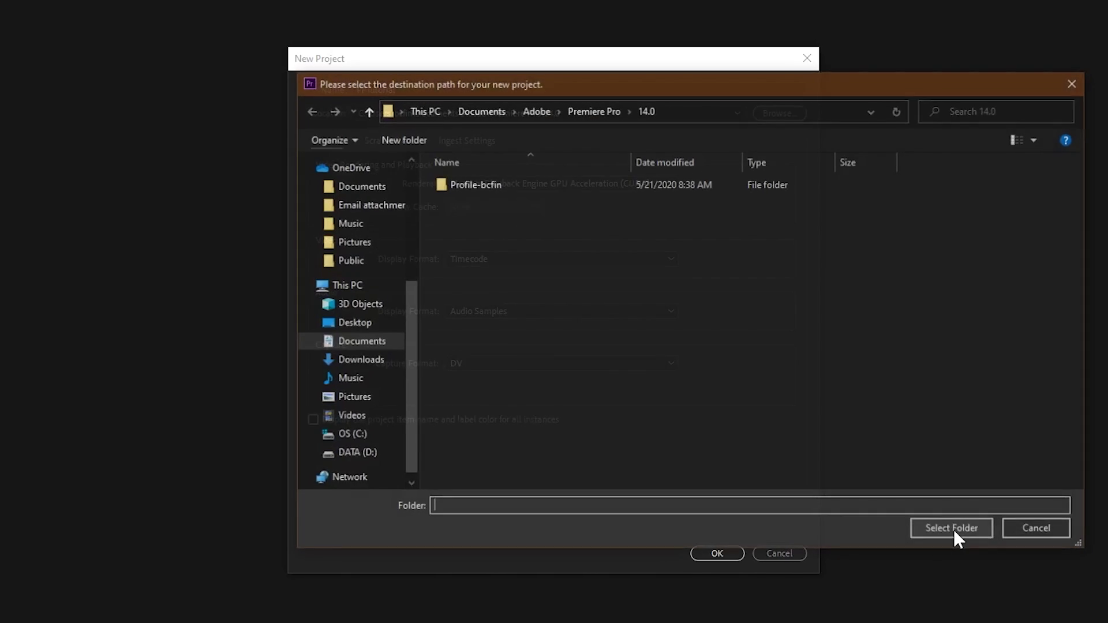
{"action": "left_click", "coordinate": [364, 330]}
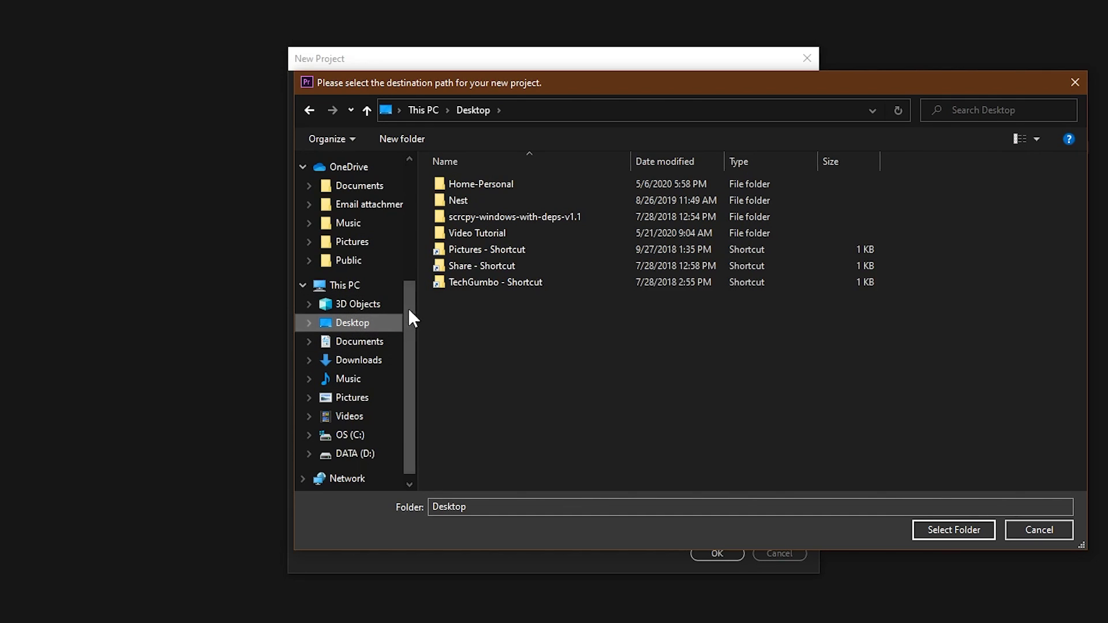
{"action": "left_click", "coordinate": [499, 233]}
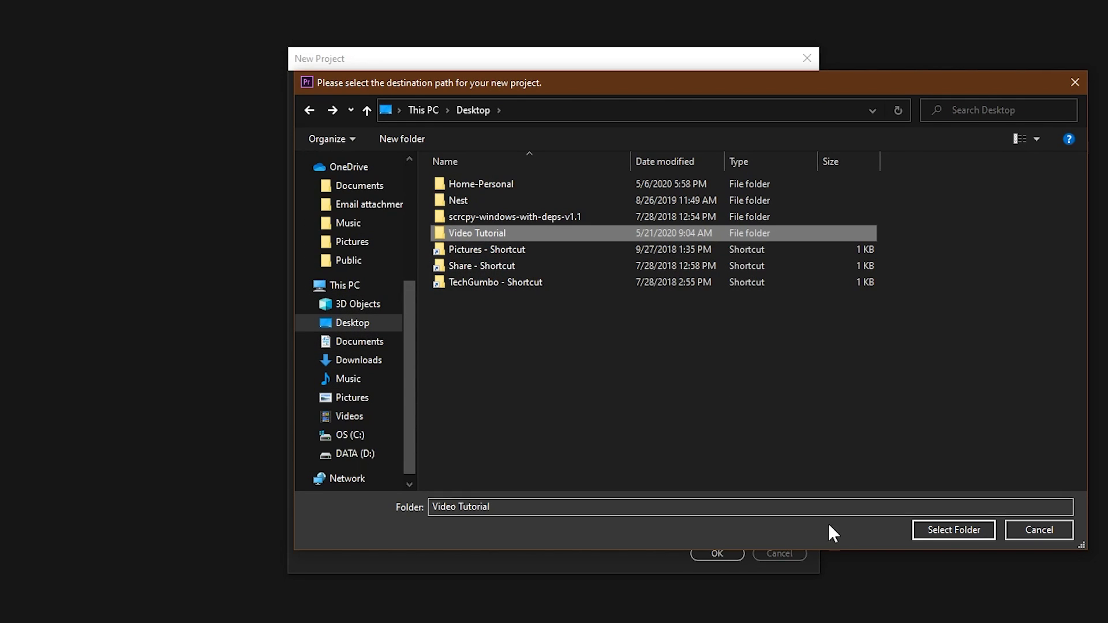
{"action": "left_click", "coordinate": [954, 535]}
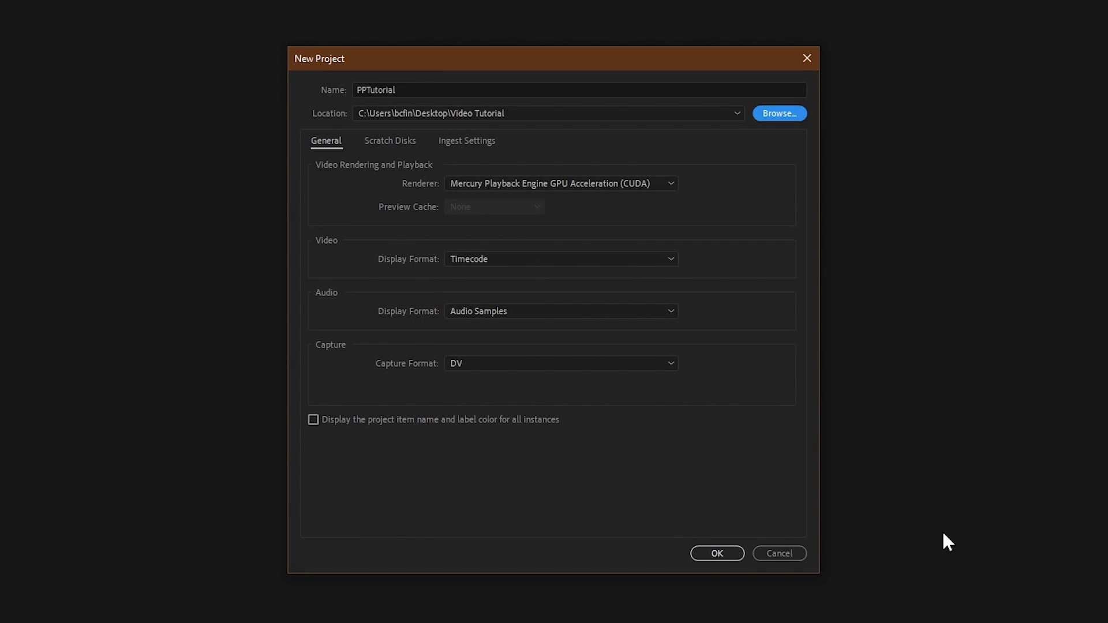
Keep CUDA renderer, Timecode, Audio Samples and DV capture settings, and create the project
{"action": "left_click", "coordinate": [670, 187]}
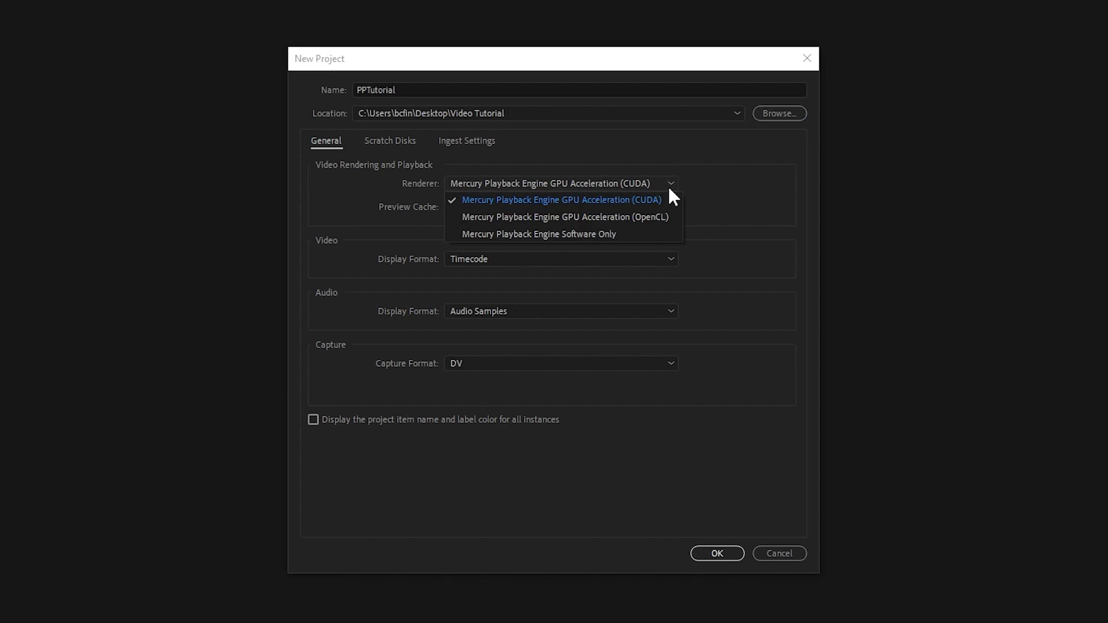
{"action": "left_click", "coordinate": [667, 200]}
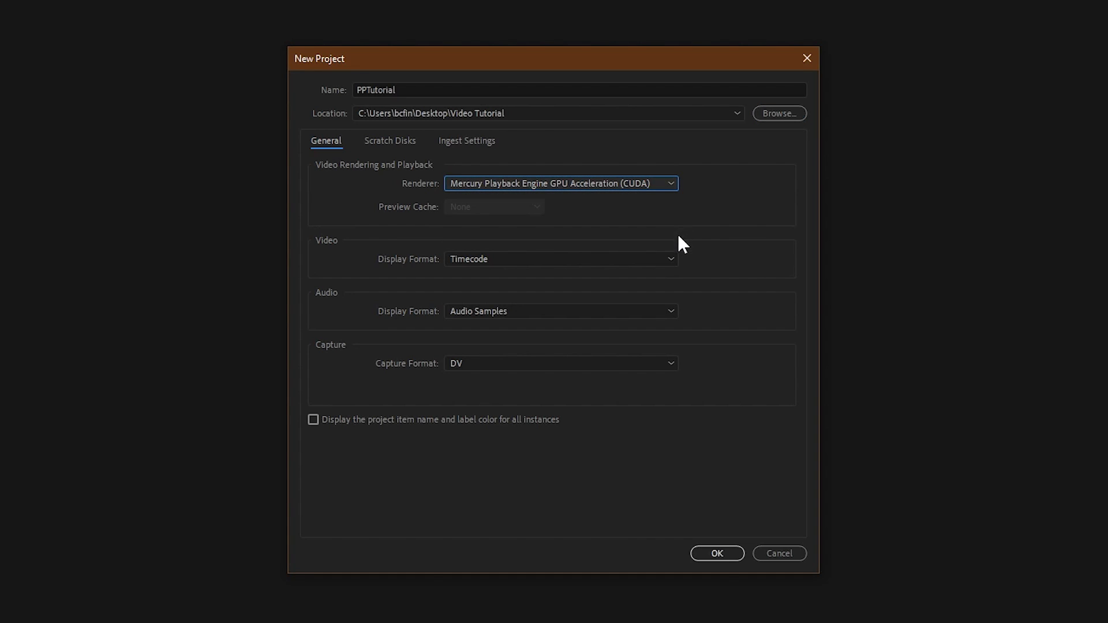
{"action": "left_click", "coordinate": [671, 261]}
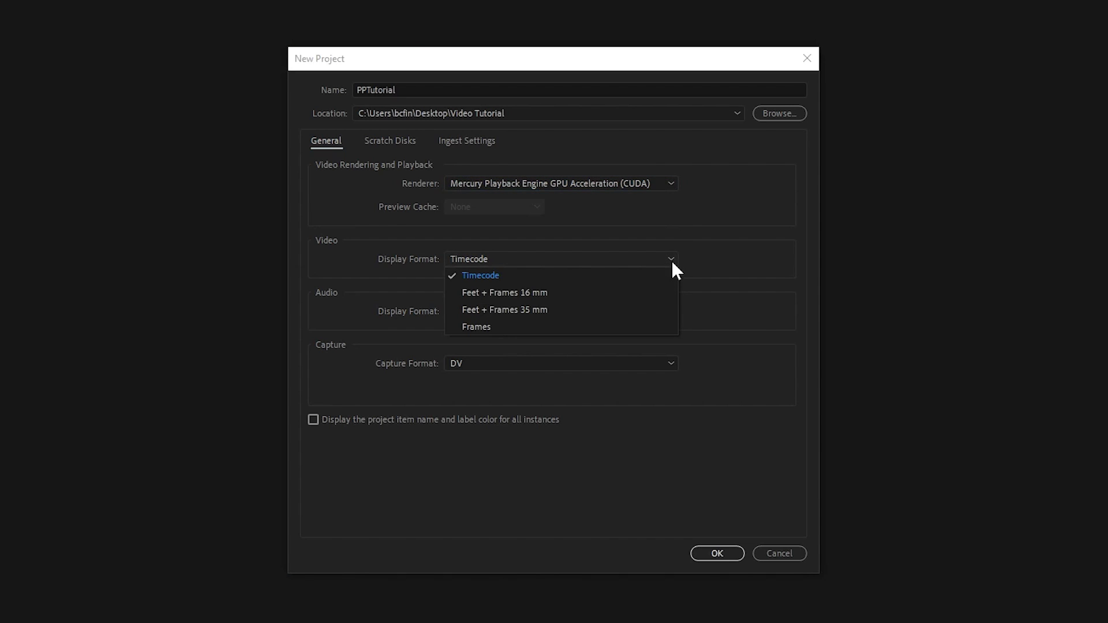
{"action": "left_click", "coordinate": [671, 261]}
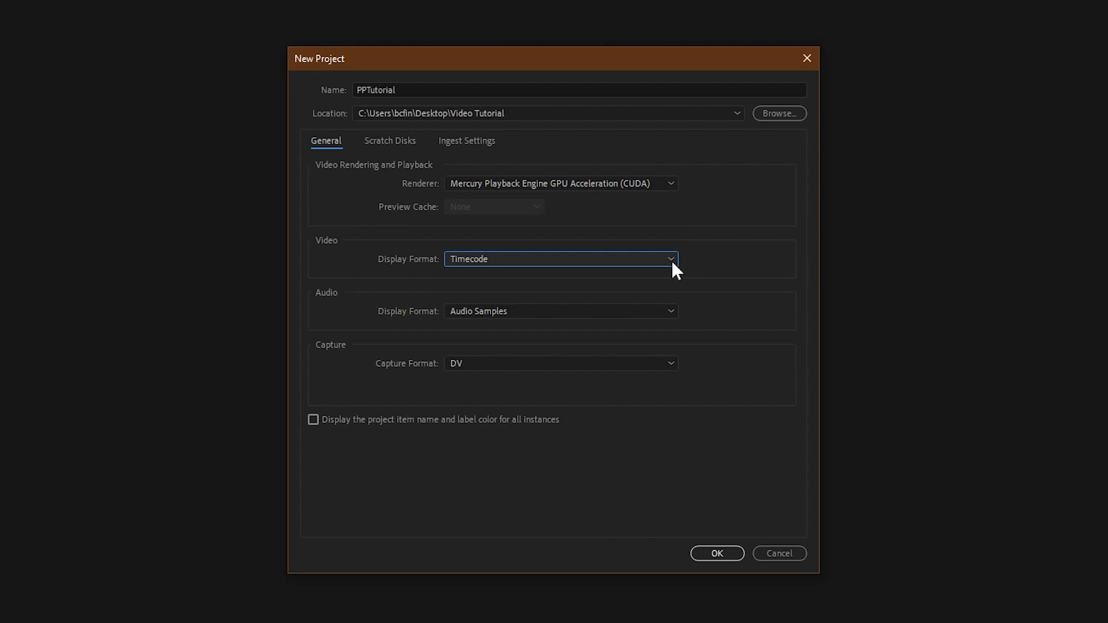
{"action": "left_click", "coordinate": [675, 318]}
{"action": "left_click", "coordinate": [674, 315]}
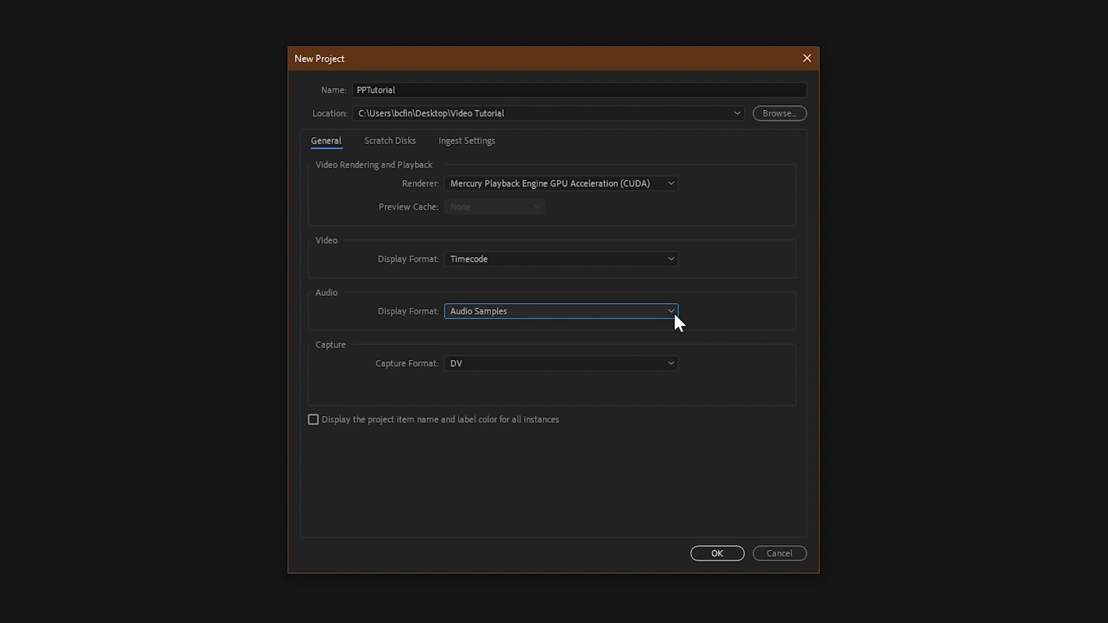
{"action": "left_click", "coordinate": [675, 375]}
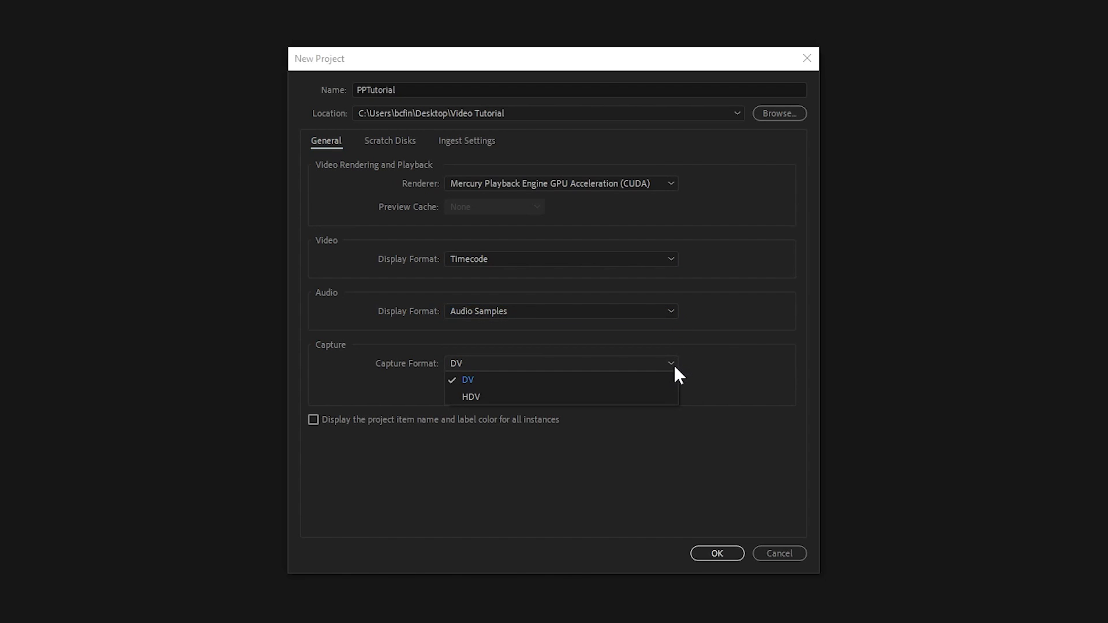
{"action": "left_click", "coordinate": [675, 369]}
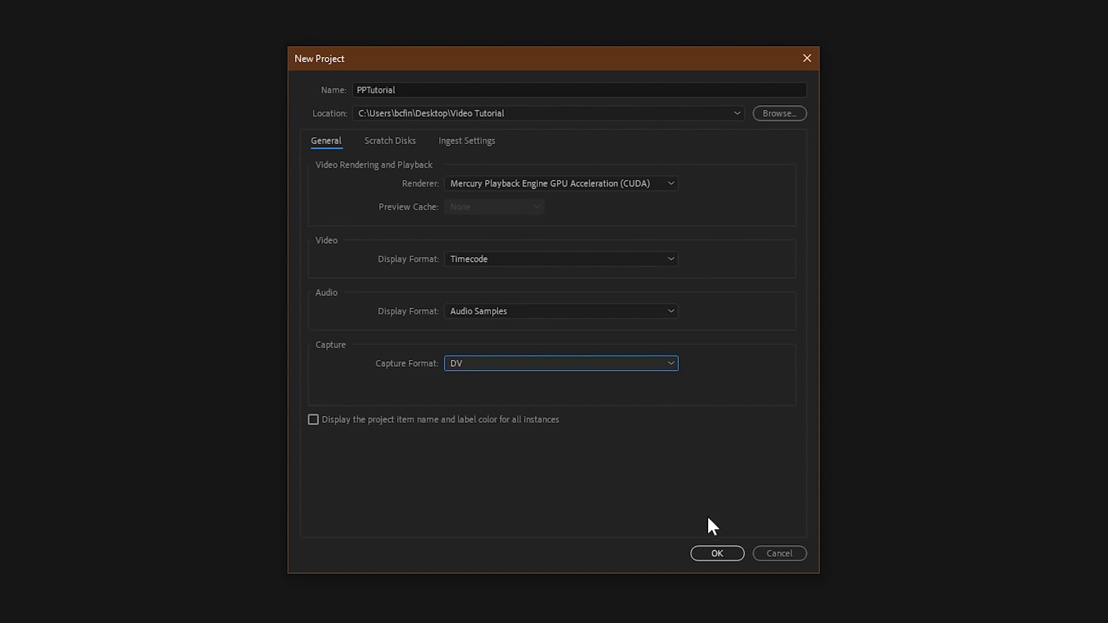
{"action": "left_click", "coordinate": [718, 554]}
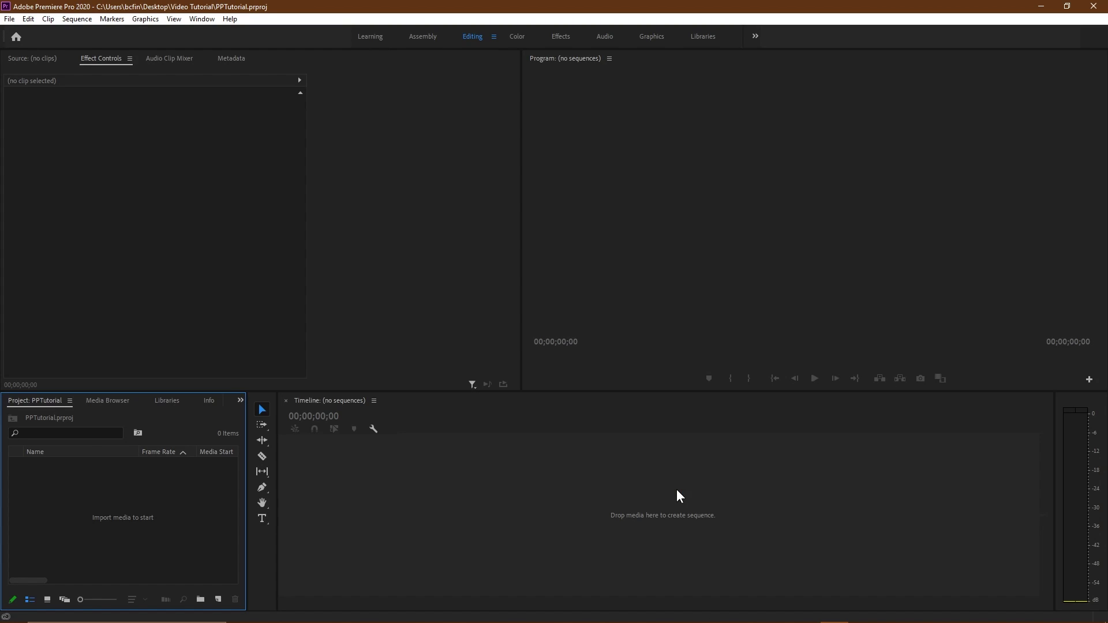
{"action": "left_click", "coordinate": [678, 491]}
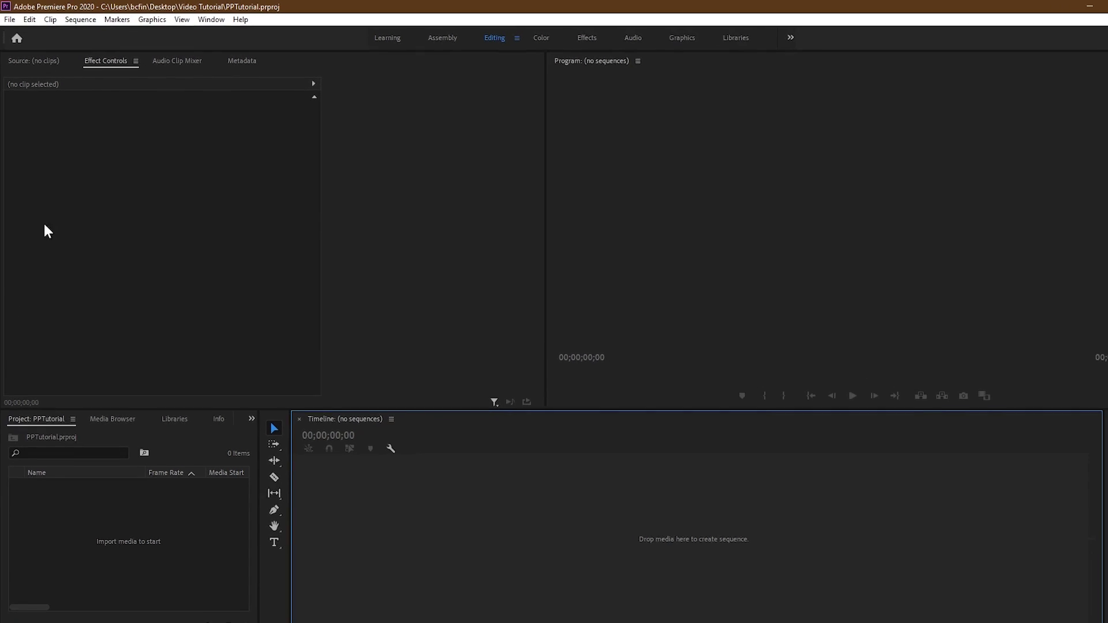
{"action": "left_click", "coordinate": [11, 20]}
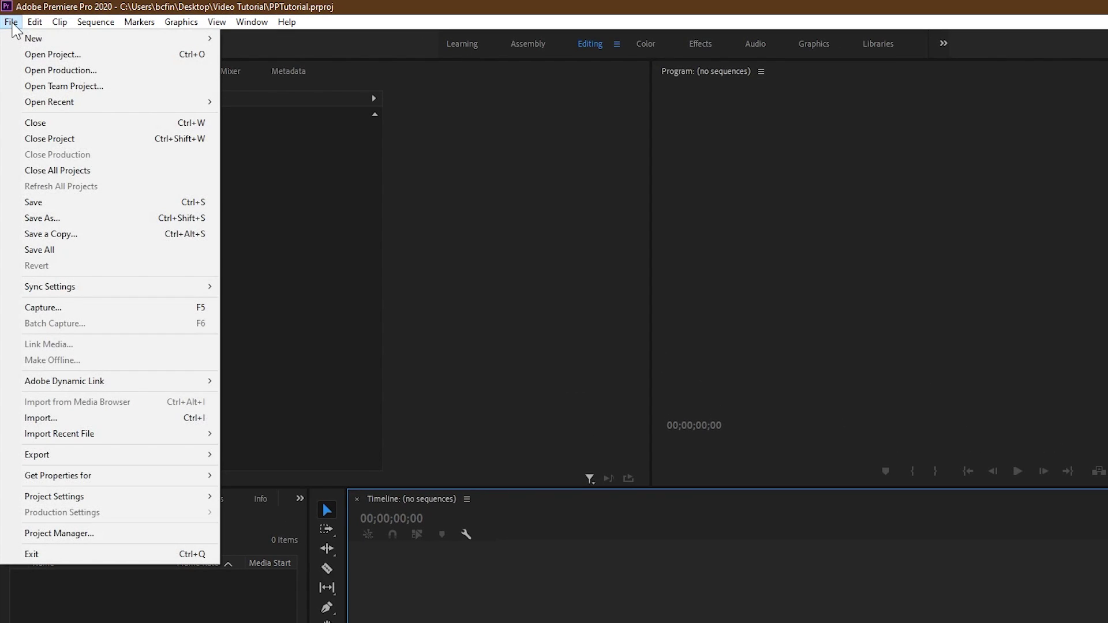
{"action": "left_click", "coordinate": [60, 418]}
{"action": "left_click_drag", "start_coordinate": [728, 397], "coordinate": [185, 141]}
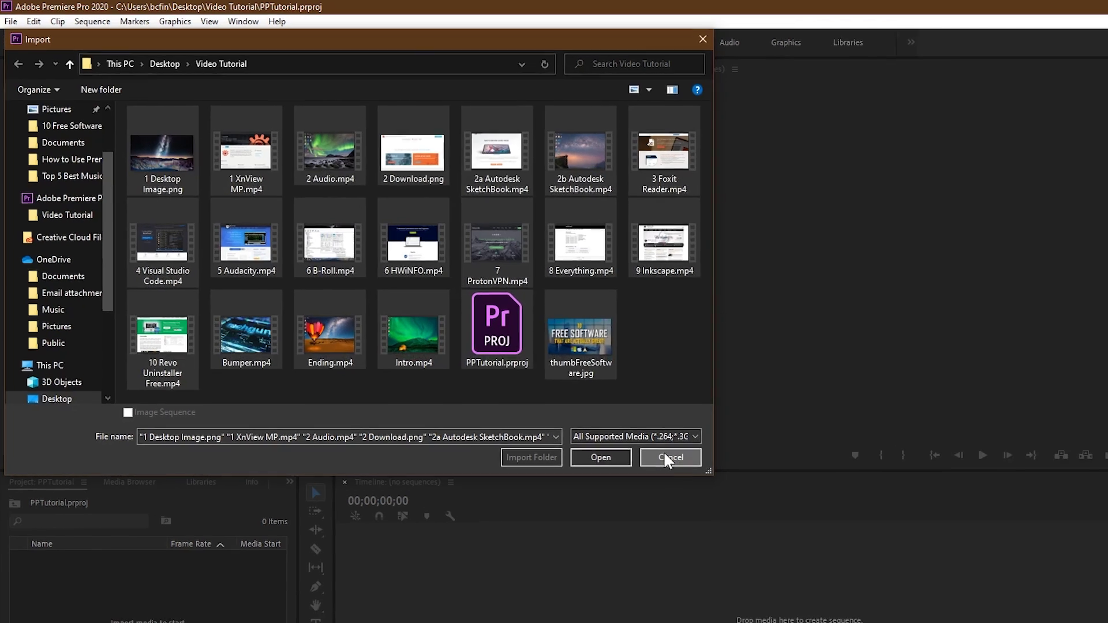
{"action": "left_click", "coordinate": [670, 457]}
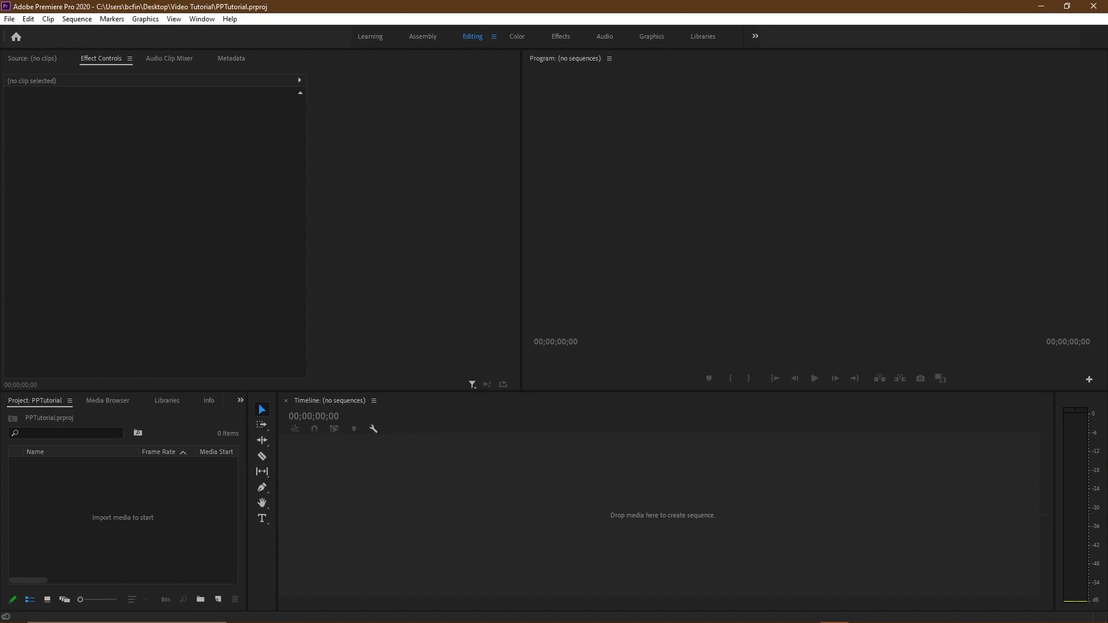
Drop Bumper.mp4 into the Timeline to create a Bumper sequence and scrub through it
{"action": "left_click_drag", "start_coordinate": [3, 450], "coordinate": [407, 509]}
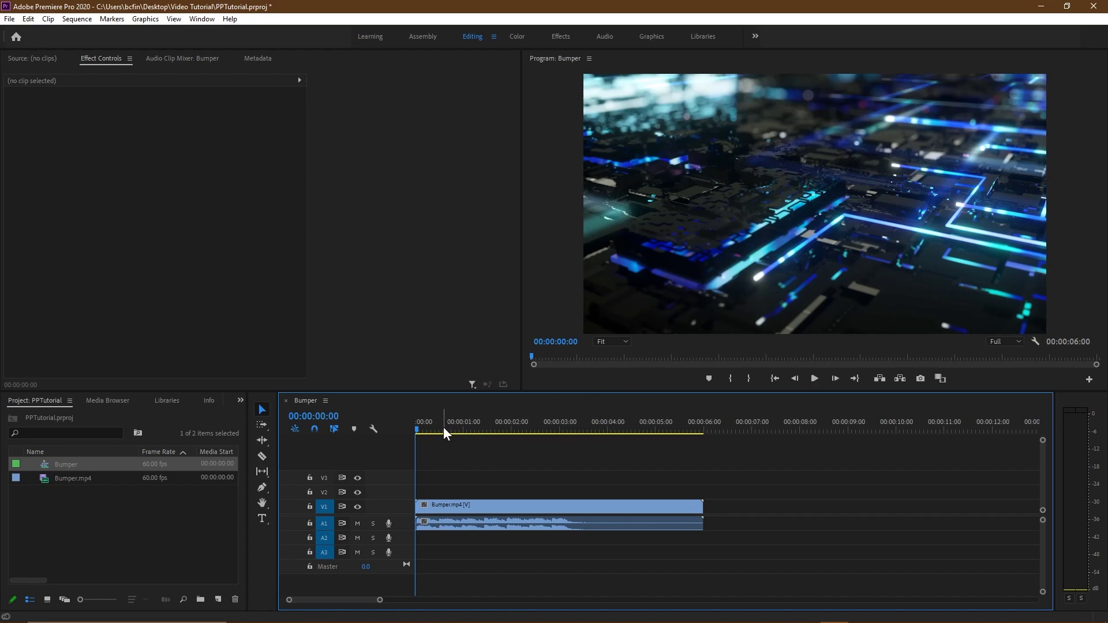
{"action": "left_click_drag", "start_coordinate": [418, 428], "coordinate": [516, 433]}
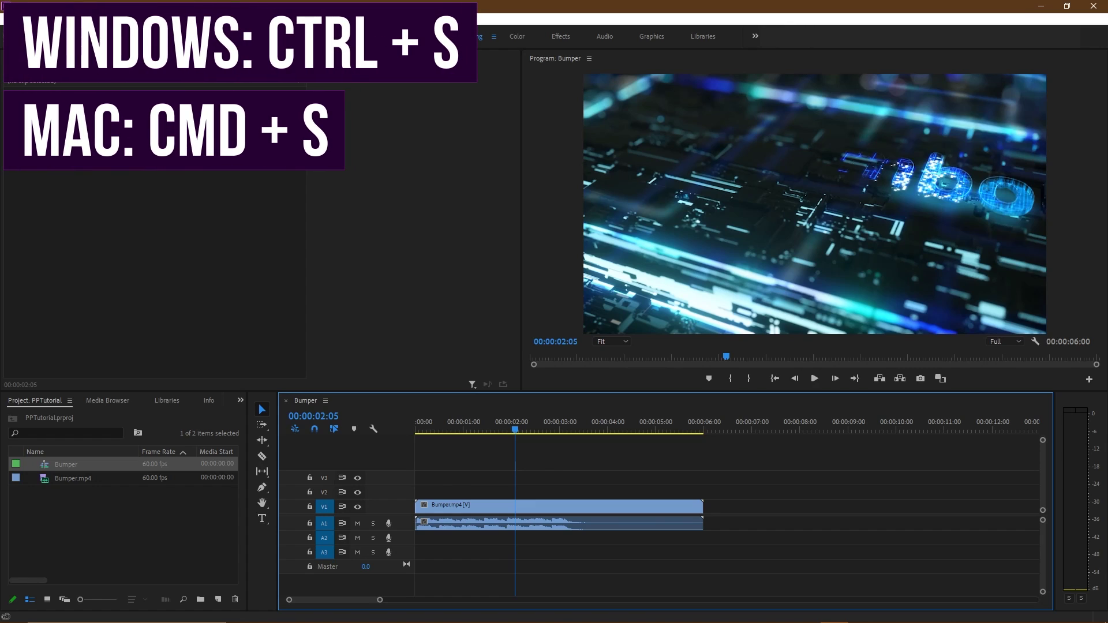
Save the PPTutorial project with Ctrl+S
{"action": "key", "text": "ctrl+s"}
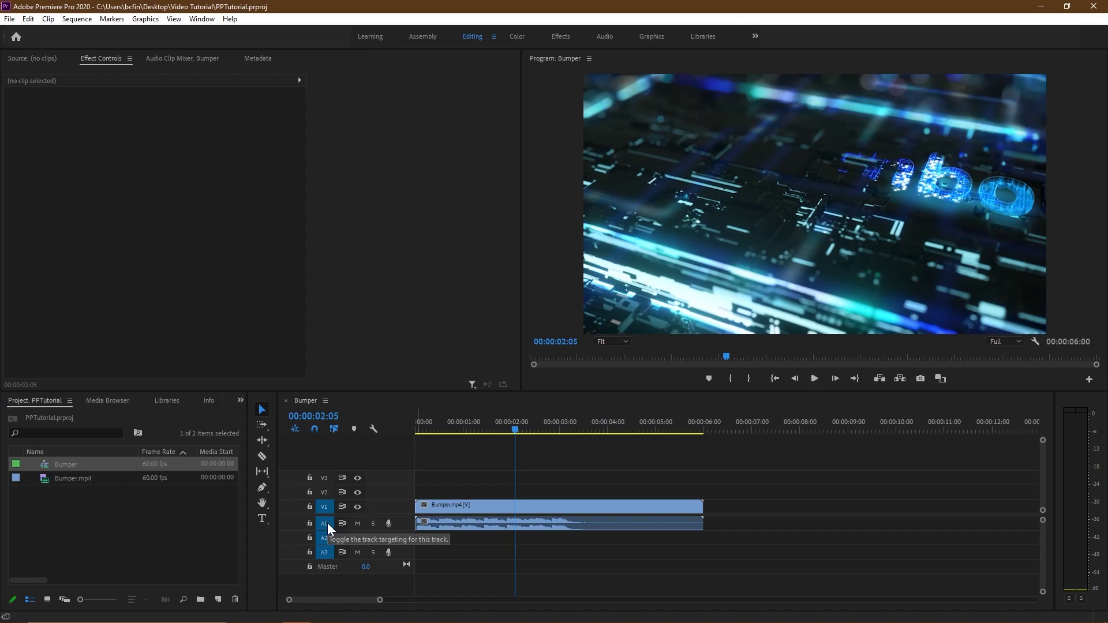
Set the Bumper clip's audio gain to exactly -10 dB
{"action": "right_click", "coordinate": [596, 511]}
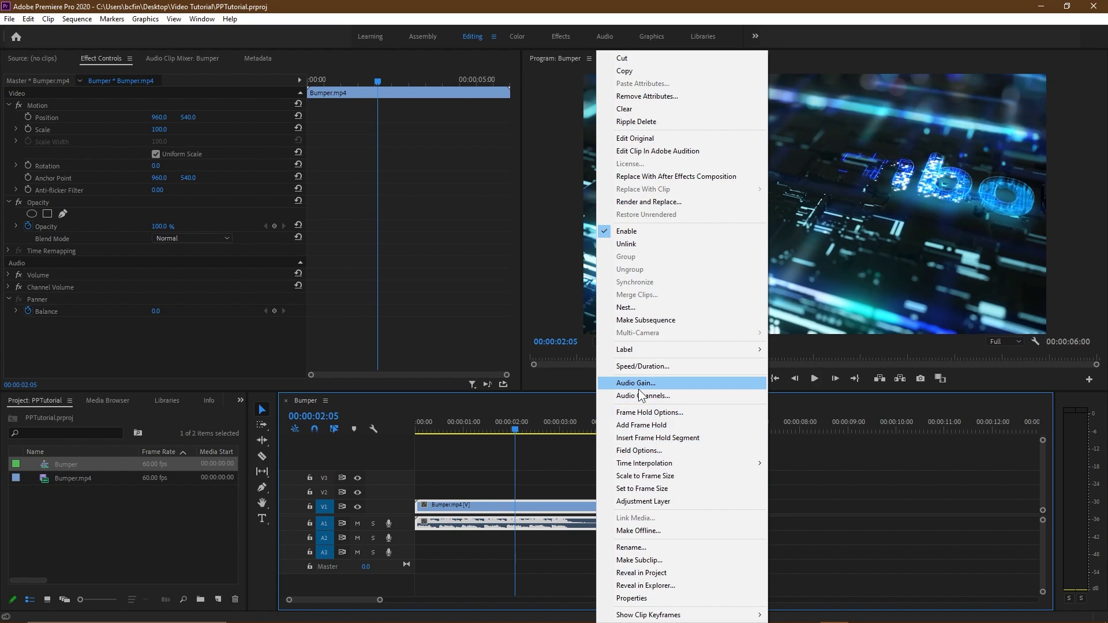
{"action": "left_click", "coordinate": [639, 385]}
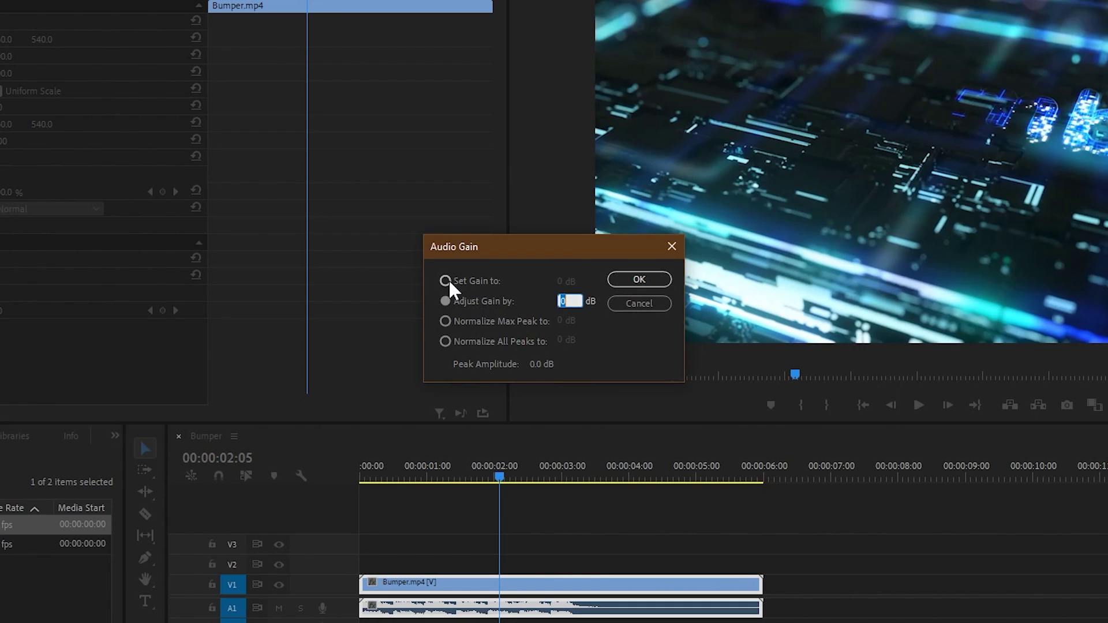
{"action": "left_click", "coordinate": [448, 279]}
{"action": "left_click", "coordinate": [566, 281]}
{"action": "type", "text": "-10"}
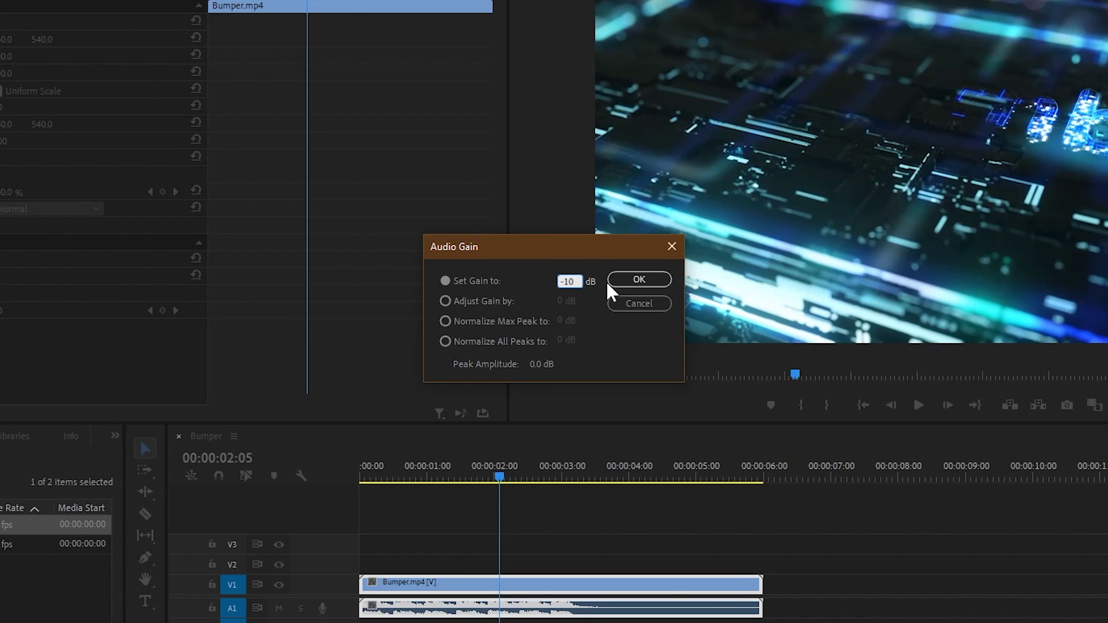
{"action": "left_click", "coordinate": [642, 281]}
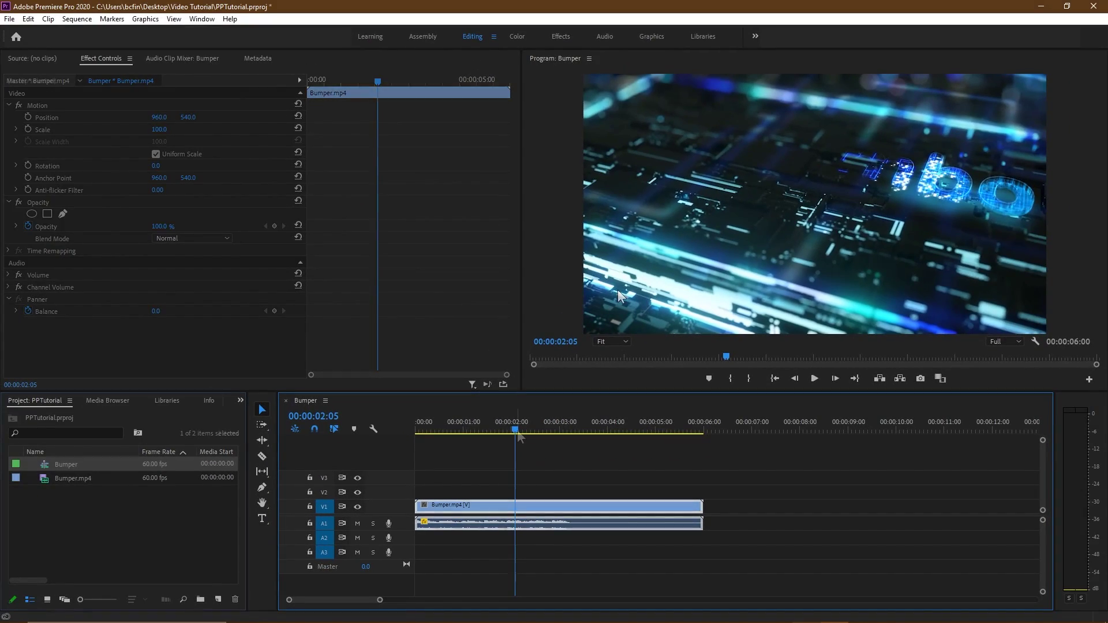
Rewind the playhead to 00:00:00, zoom the timeline out, and drag Audacity.mp4 after Bumper
{"action": "left_click", "coordinate": [517, 429]}
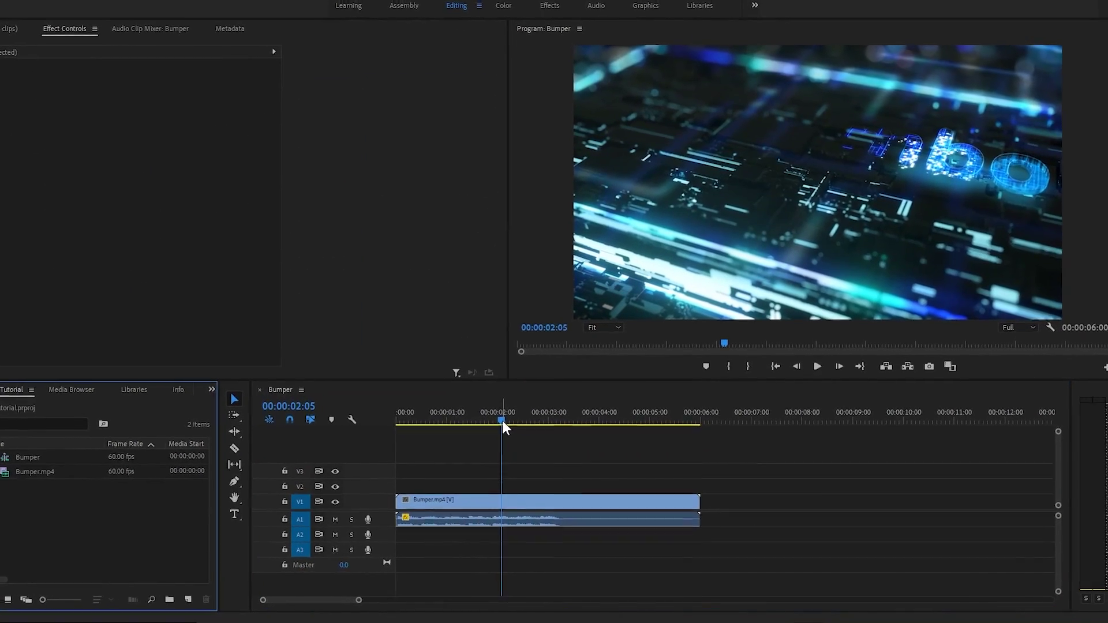
{"action": "left_click_drag", "start_coordinate": [502, 426], "coordinate": [355, 408]}
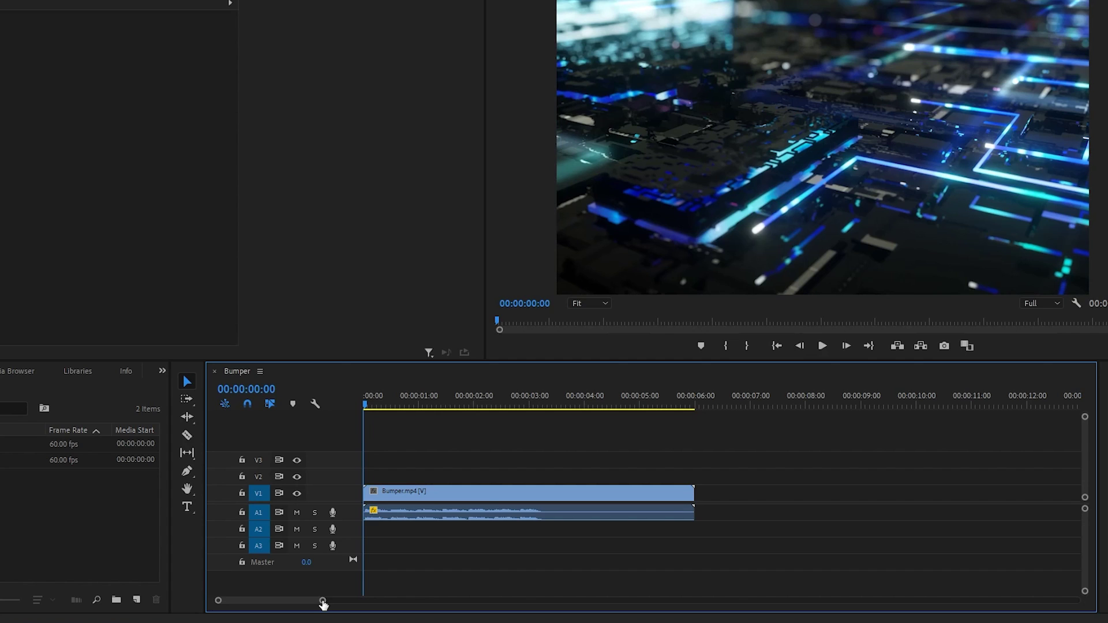
{"action": "left_click_drag", "start_coordinate": [322, 603], "coordinate": [401, 620]}
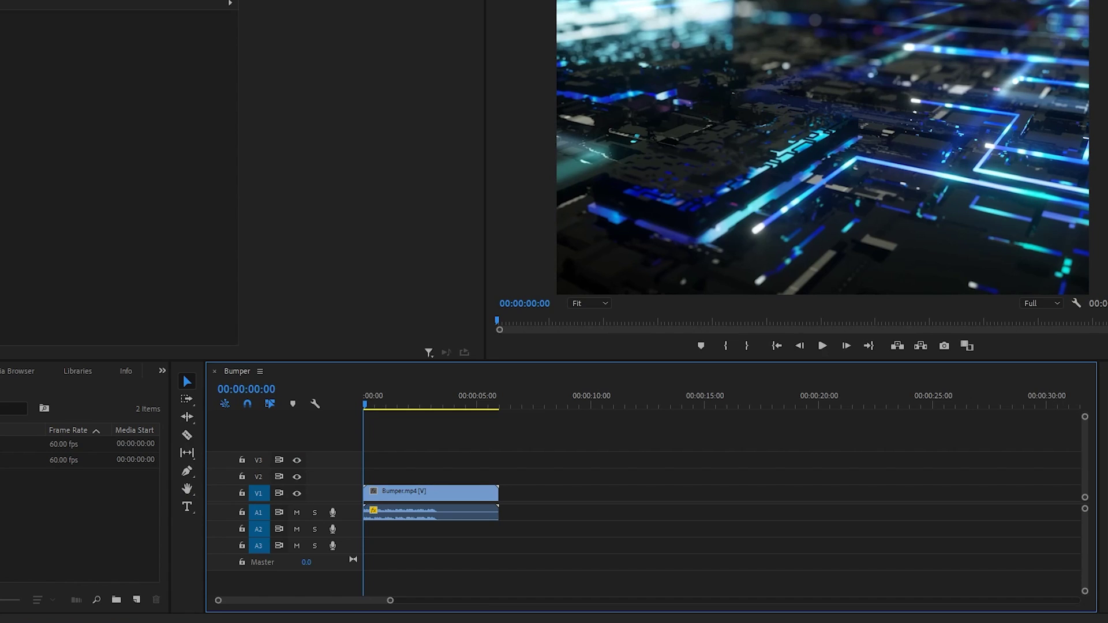
{"action": "left_click_drag", "start_coordinate": [26, 456], "coordinate": [507, 492]}
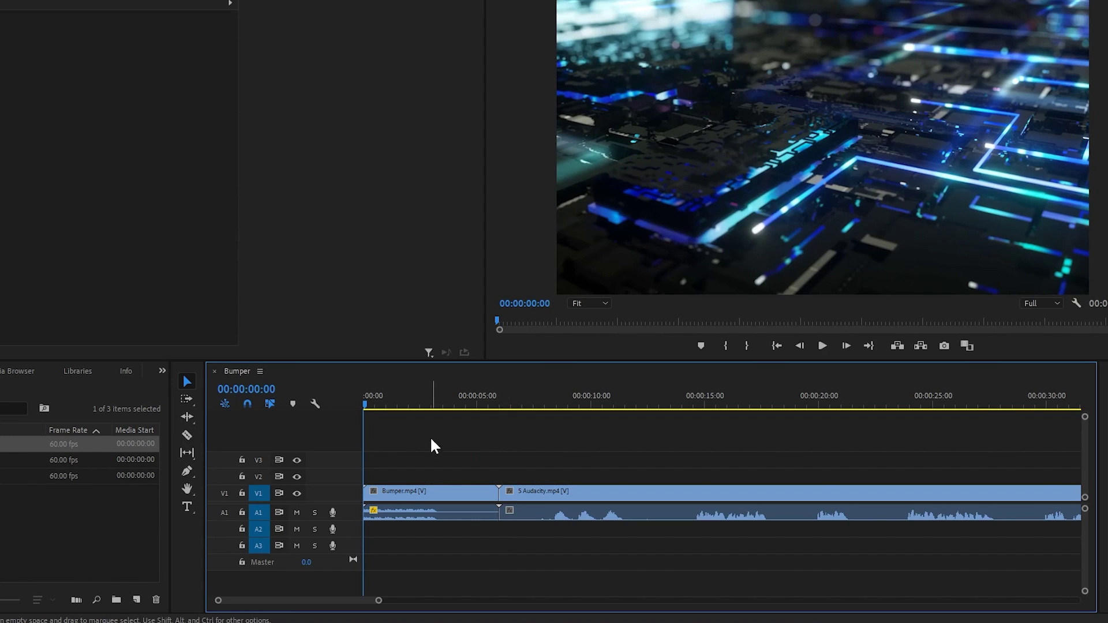
Split Audacity at 00:00:18:00 and 00:00:23:41, delete the middle piece and close the gap
{"action": "left_click_drag", "start_coordinate": [366, 403], "coordinate": [771, 417]}
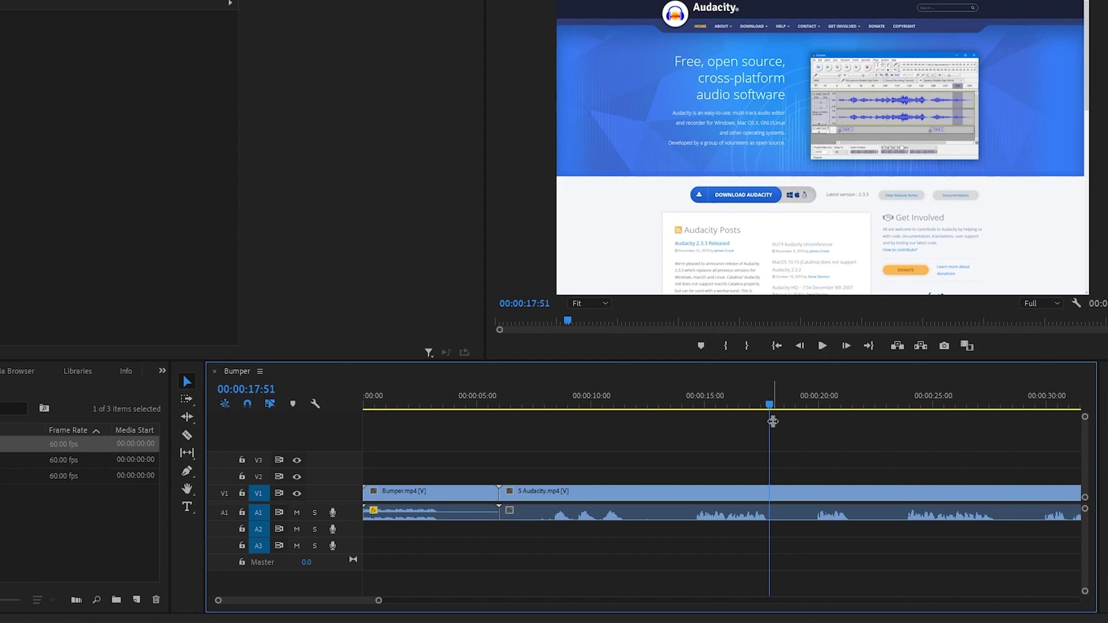
{"action": "key", "text": "Left"}
{"action": "key", "text": "Left"}
{"action": "key", "text": "Left"}
{"action": "key", "text": "Left"}
{"action": "key", "text": "Left"}
{"action": "key", "text": "Left"}
{"action": "key", "text": "Left"}
{"action": "key", "text": "Left"}
{"action": "key", "text": "Left"}
{"action": "key", "text": "Left"}
{"action": "key", "text": "Left"}
{"action": "key", "text": "Right"}
{"action": "key", "text": "Right"}
{"action": "key", "text": "Right"}
{"action": "key", "text": "Right"}
{"action": "key", "text": "Right"}
{"action": "key", "text": "Right"}
{"action": "key", "text": "Right"}
{"action": "key", "text": "Right"}
{"action": "key", "text": "Right"}
{"action": "key", "text": "Right"}
{"action": "key", "text": "Right"}
{"action": "key", "text": "Right"}
{"action": "key", "text": "Right"}
{"action": "key", "text": "Right"}
{"action": "key", "text": "Right"}
{"action": "key", "text": "Right"}
{"action": "key", "text": "Right"}
{"action": "key", "text": "Right"}
{"action": "key", "text": "Right"}
{"action": "key", "text": "Right"}
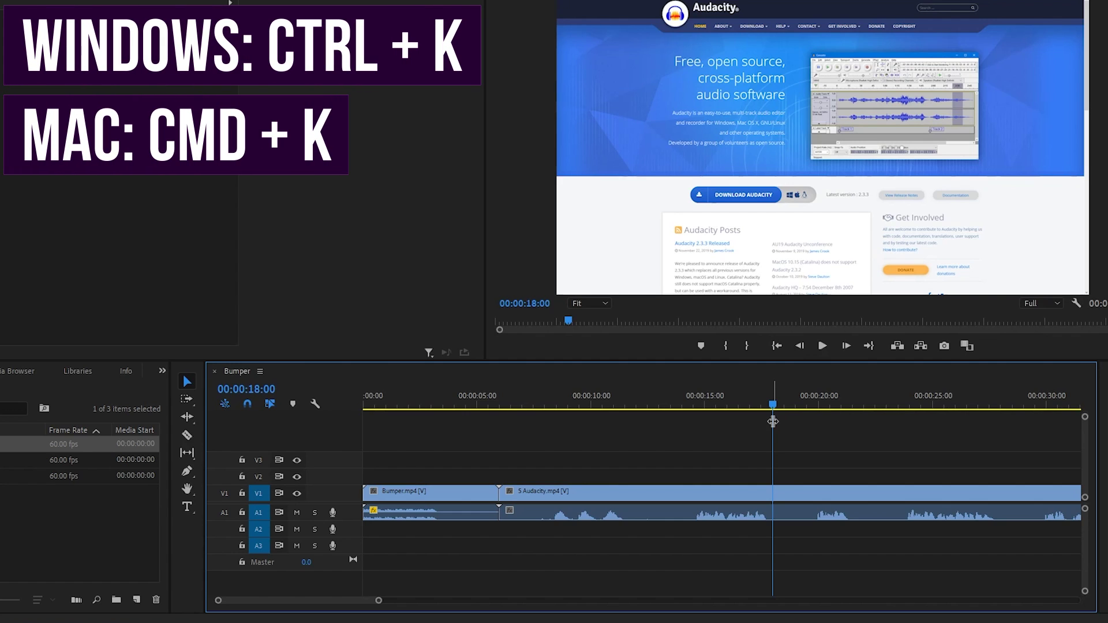
{"action": "key", "text": "ctrl+k"}
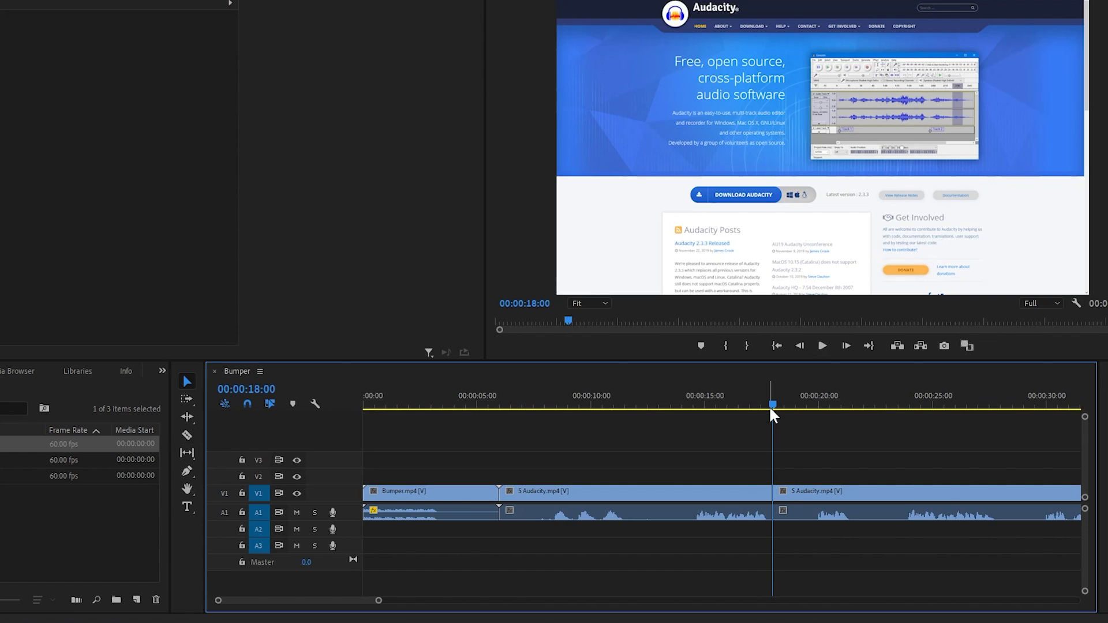
{"action": "left_click_drag", "start_coordinate": [771, 407], "coordinate": [900, 431]}
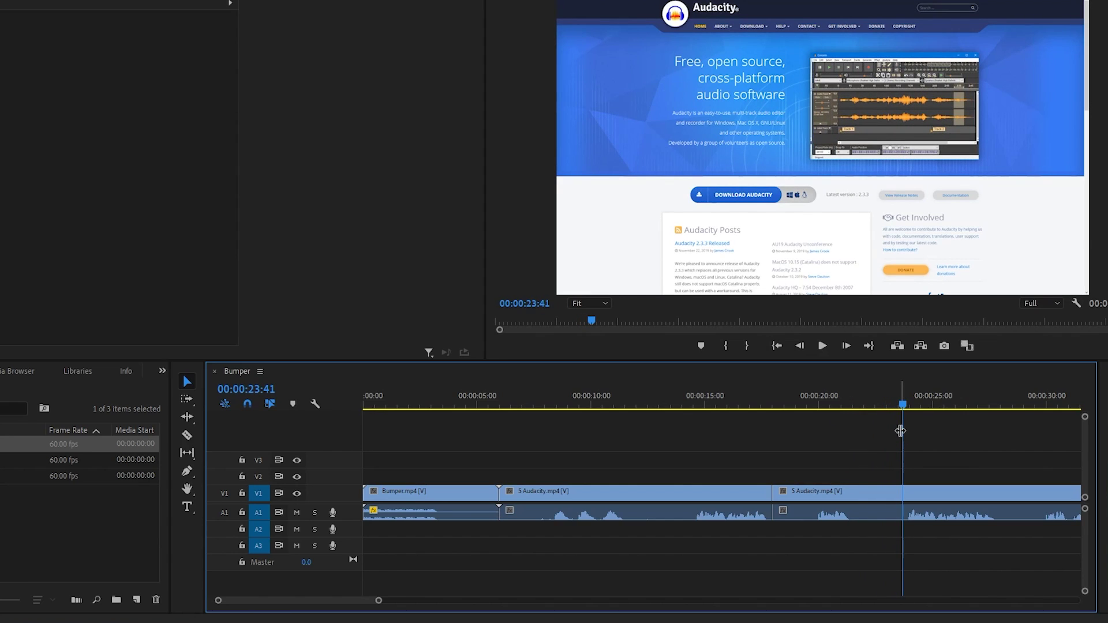
{"action": "key", "text": "ctrl+k"}
{"action": "left_click_drag", "start_coordinate": [899, 402], "coordinate": [924, 405]}
{"action": "left_click", "coordinate": [867, 497]}
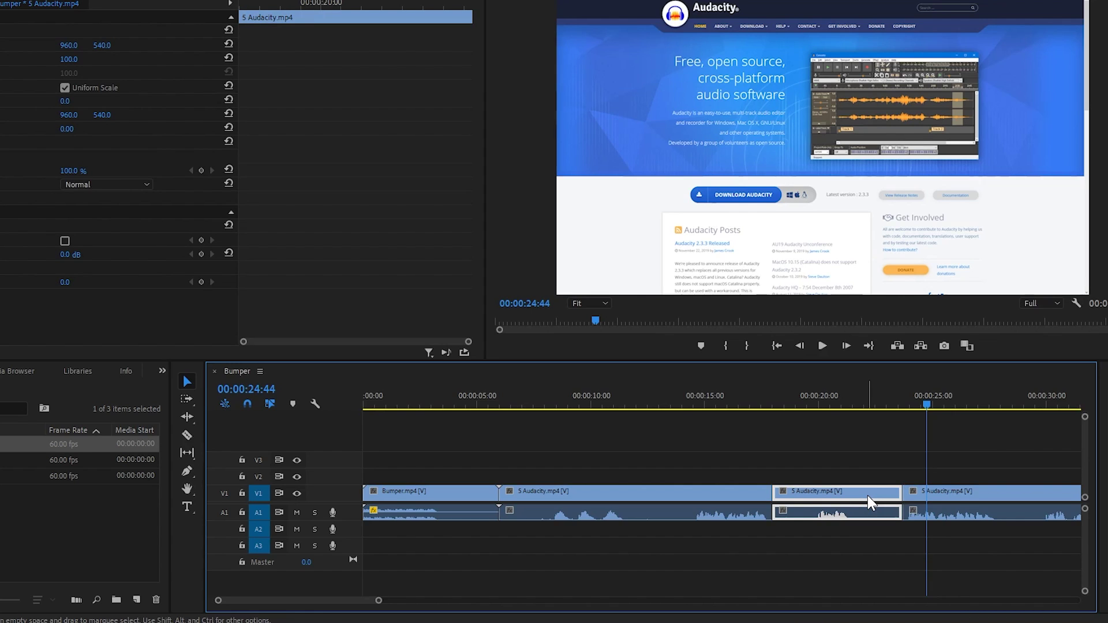
{"action": "key", "text": "Delete"}
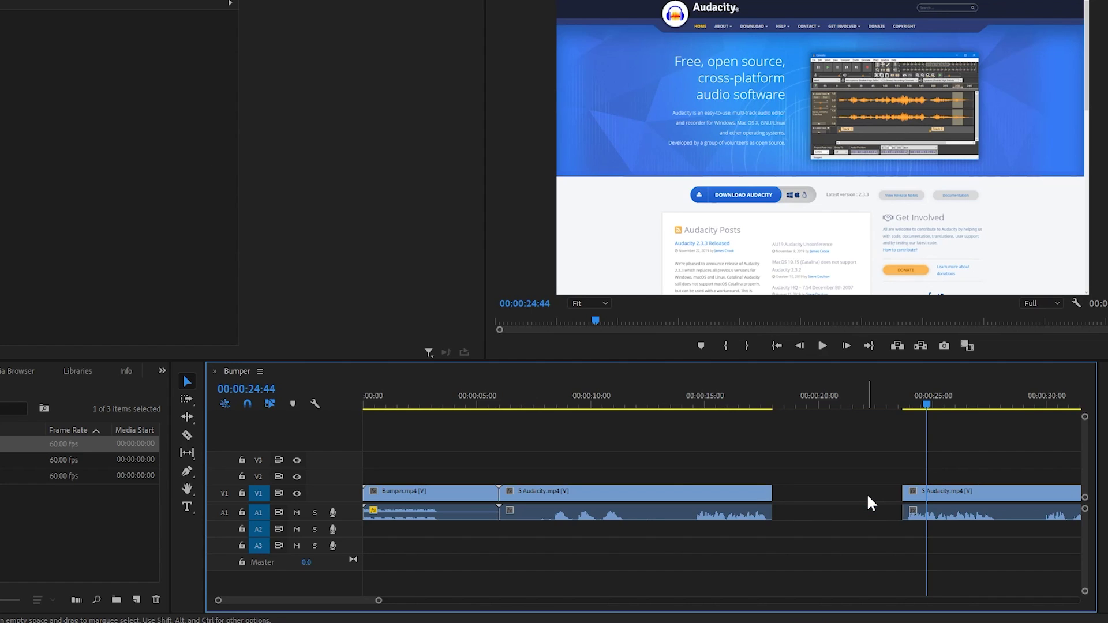
{"action": "left_click", "coordinate": [867, 495]}
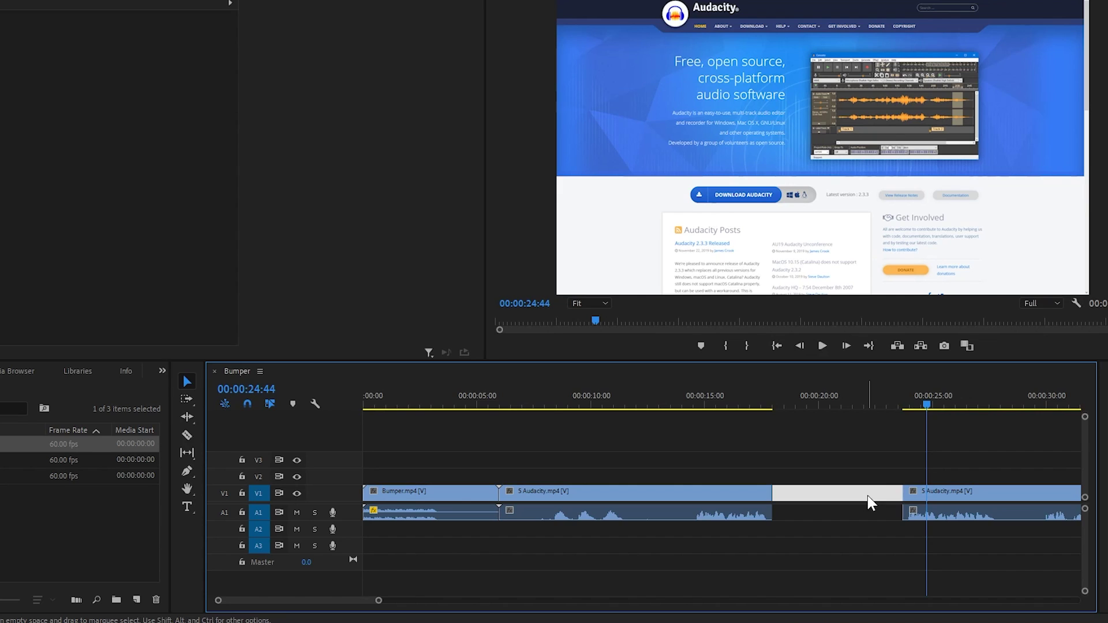
{"action": "key", "text": "Delete"}
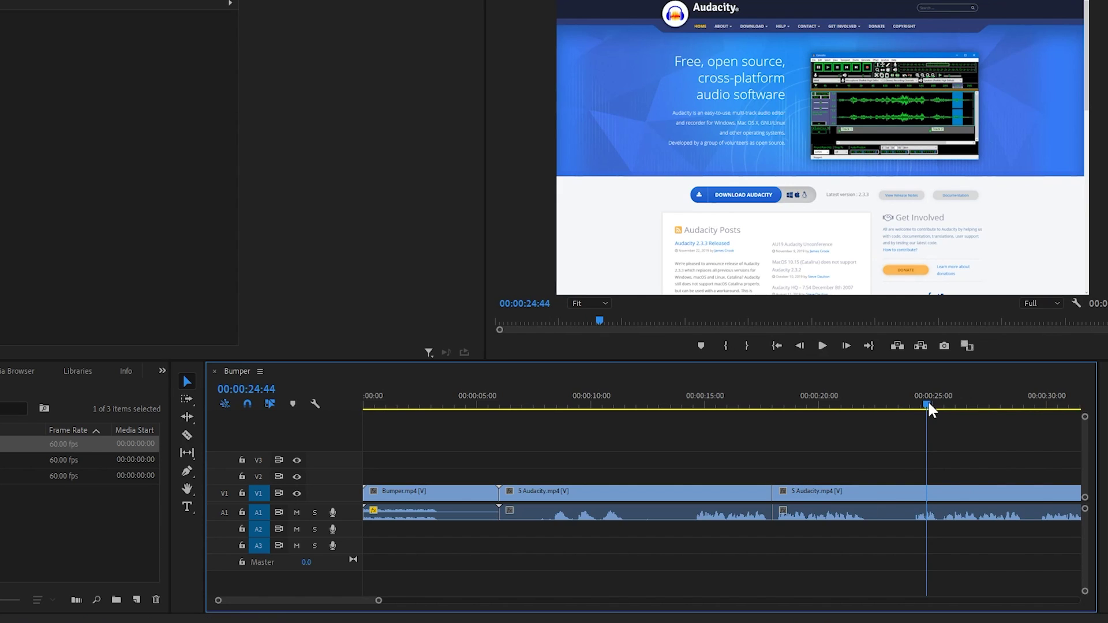
Cut off the unwanted opening Audacity piece and close the gap after Bumper
{"action": "left_click_drag", "start_coordinate": [927, 405], "coordinate": [694, 460]}
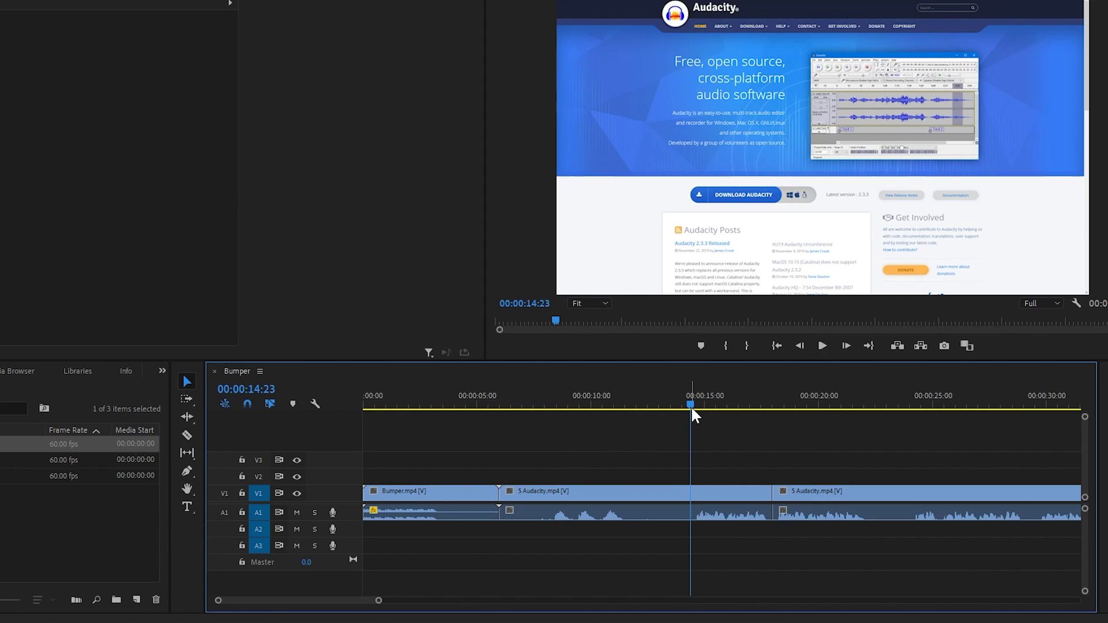
{"action": "key", "text": "ctrl+k"}
{"action": "left_click", "coordinate": [615, 494]}
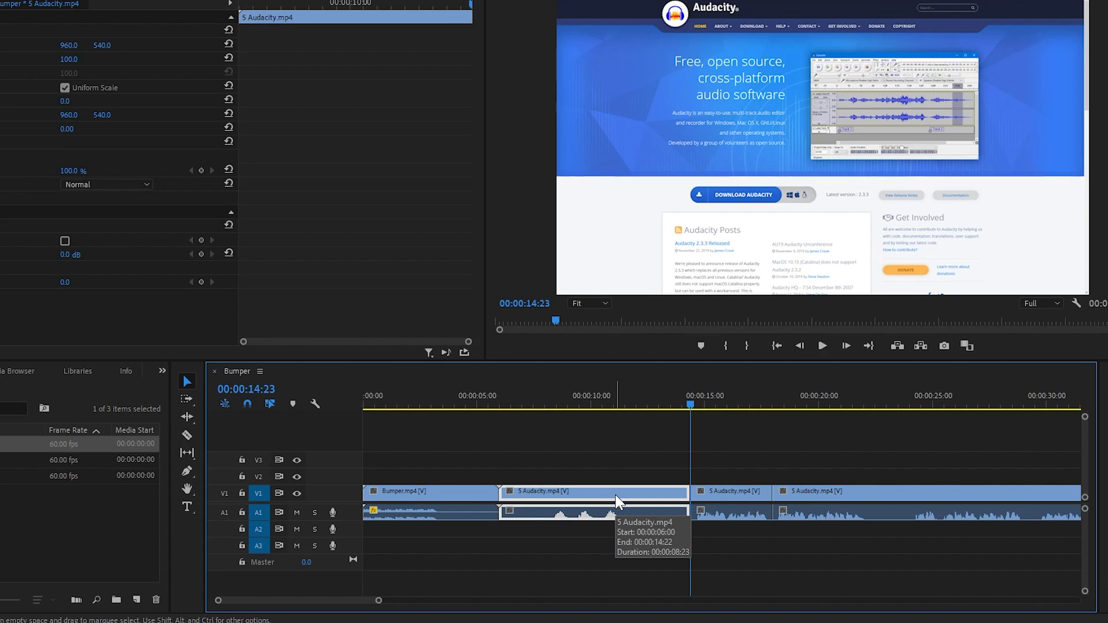
{"action": "key", "text": "Delete"}
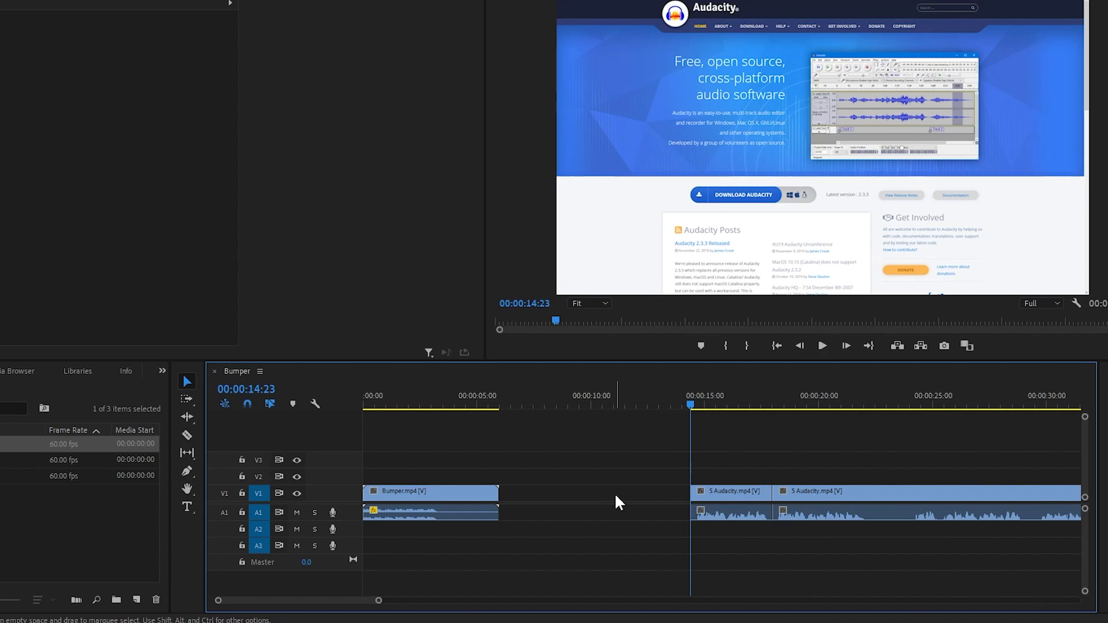
{"action": "left_click", "coordinate": [615, 495]}
{"action": "key", "text": "Delete"}
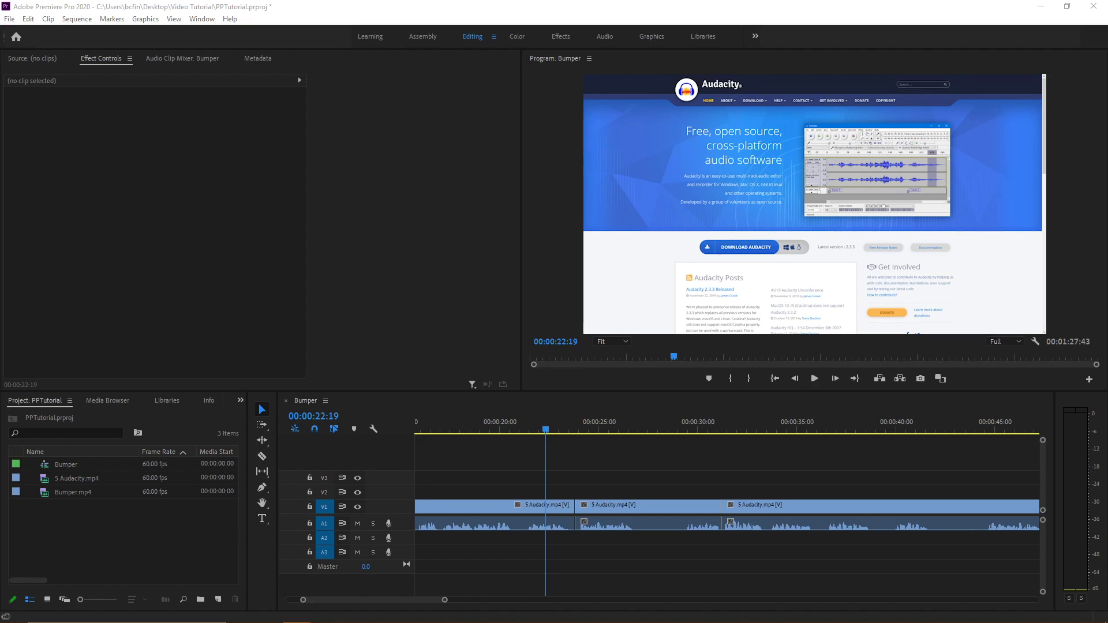
At the middle Audacity clip's start, set Position and Scale keyframes with Scale 102
{"action": "left_click", "coordinate": [660, 505]}
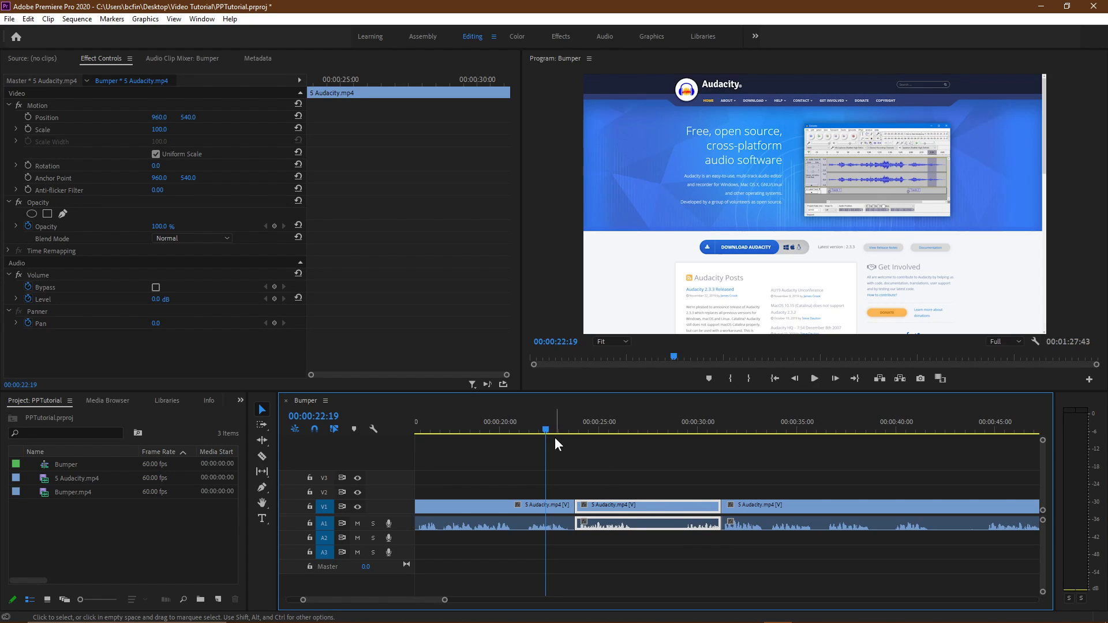
{"action": "left_click_drag", "start_coordinate": [547, 432], "coordinate": [638, 431]}
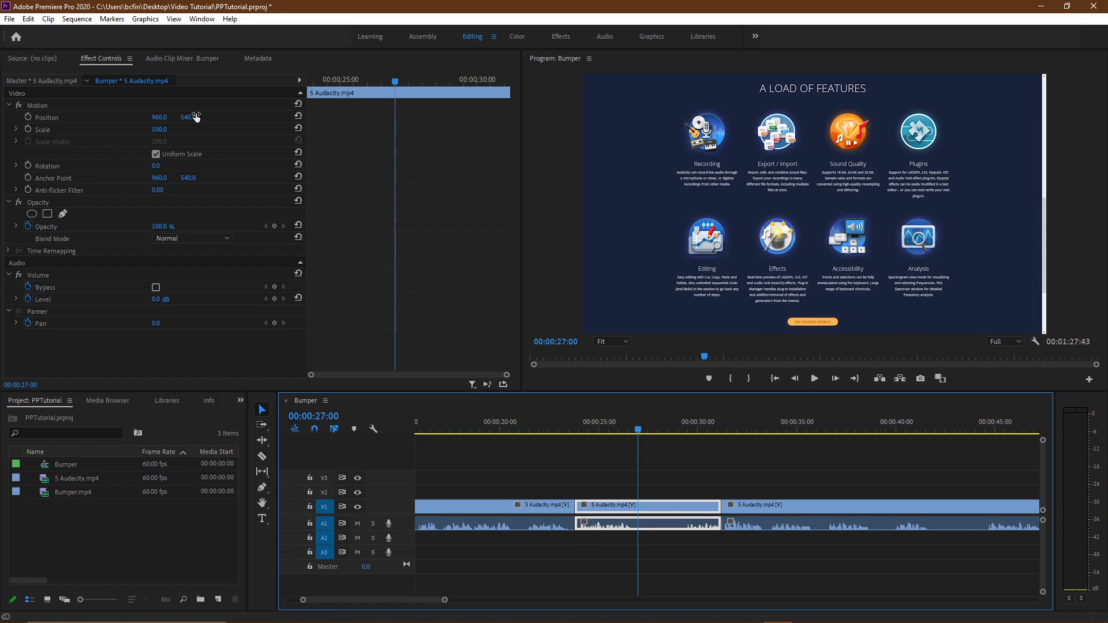
{"action": "left_click_drag", "start_coordinate": [396, 82], "coordinate": [300, 82]}
{"action": "left_click", "coordinate": [26, 119]}
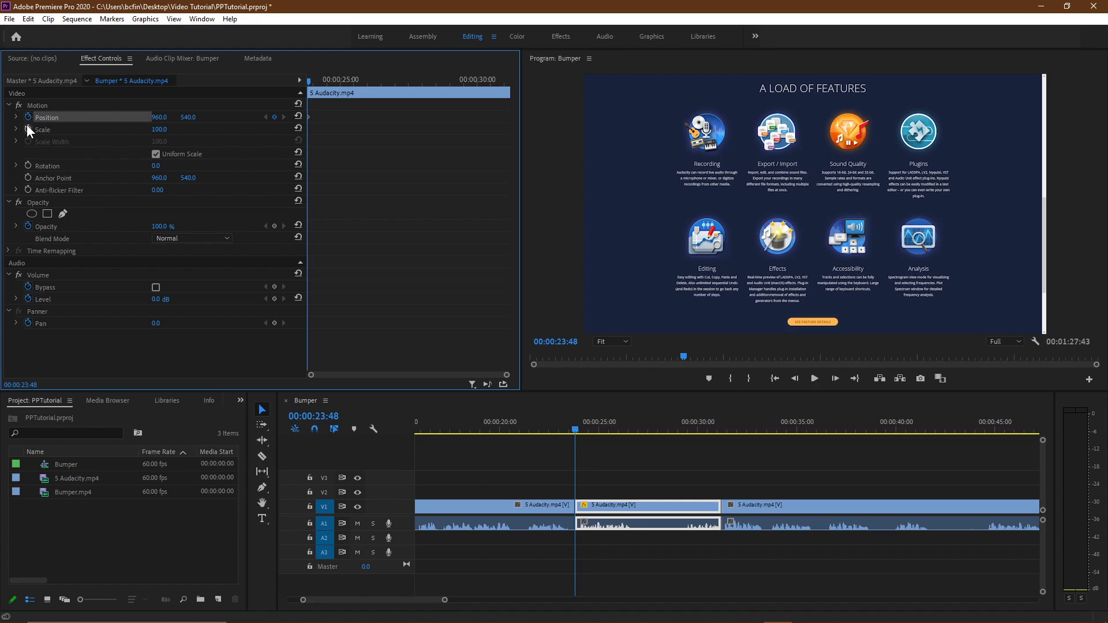
{"action": "left_click", "coordinate": [28, 129]}
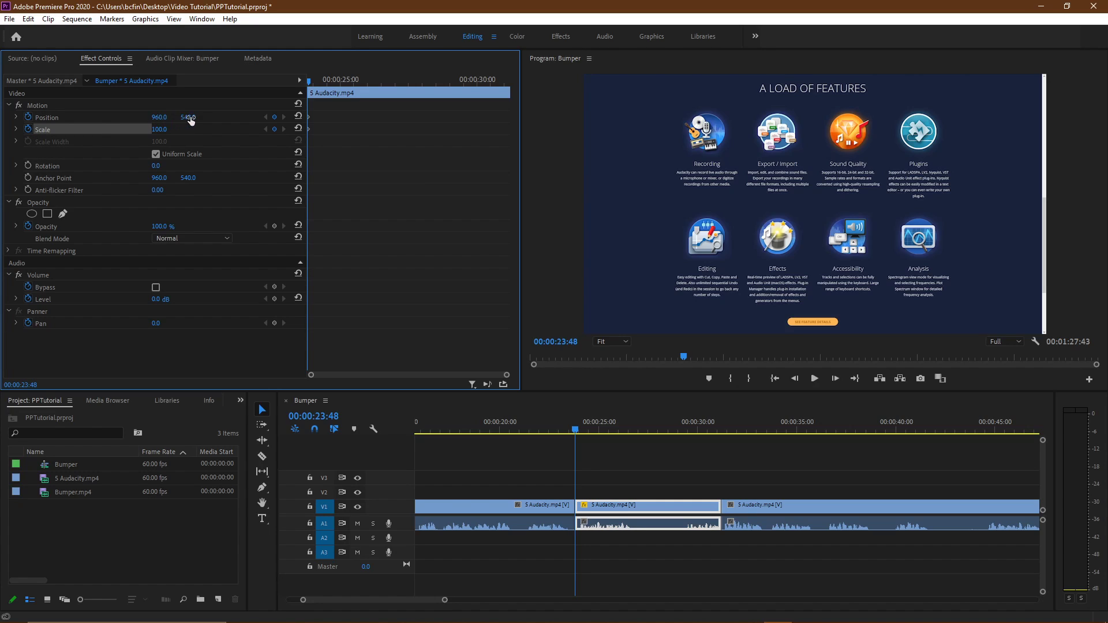
{"action": "left_click", "coordinate": [167, 128]}
{"action": "type", "text": "102"}
{"action": "key", "text": "Return"}
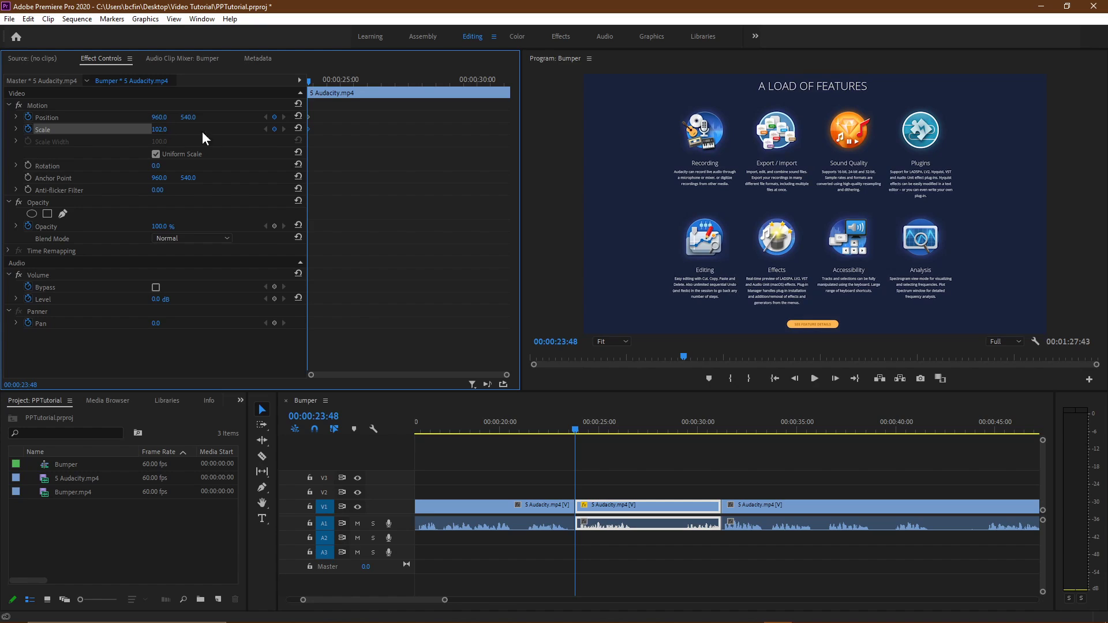
Add end-of-clip Position and Scale keyframes with Scale 110, then preview the zoom
{"action": "left_click_drag", "start_coordinate": [313, 81], "coordinate": [512, 86]}
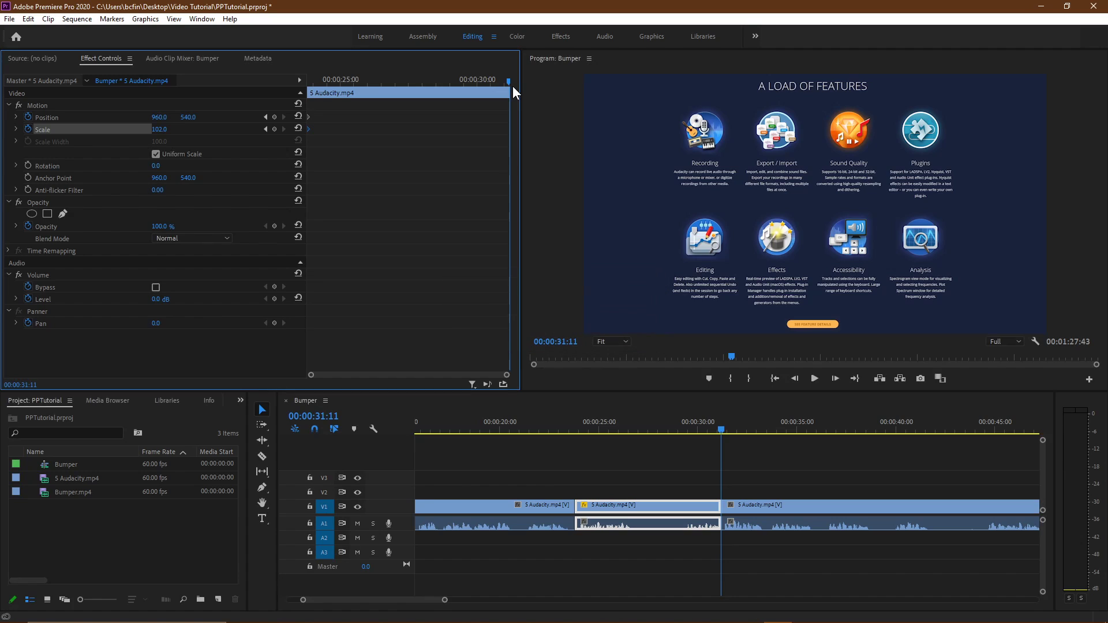
{"action": "left_click", "coordinate": [276, 117]}
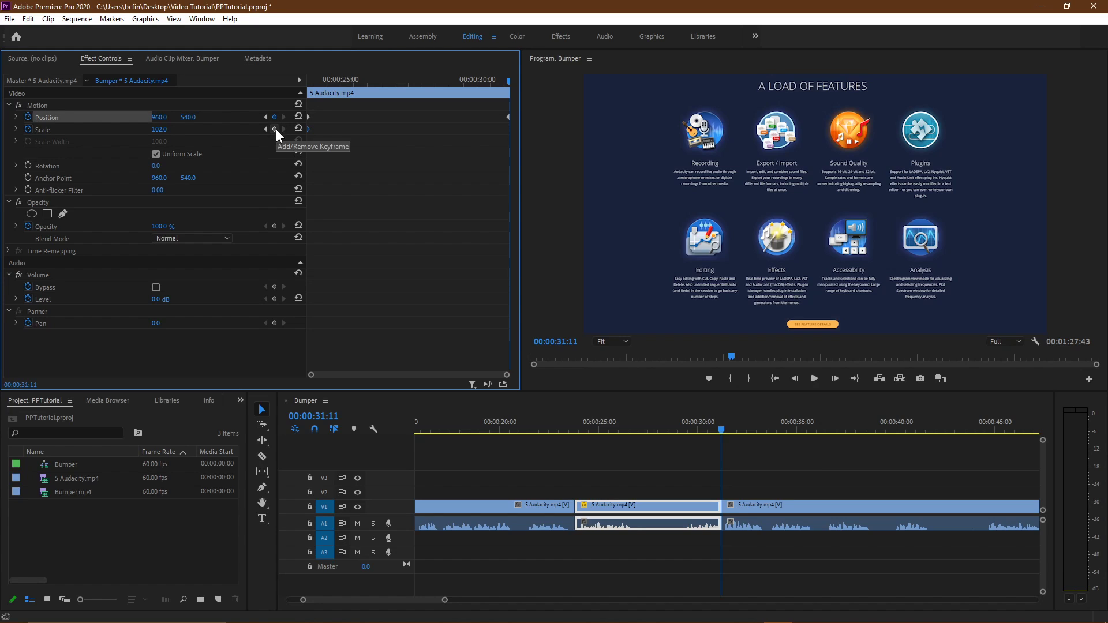
{"action": "left_click", "coordinate": [276, 129]}
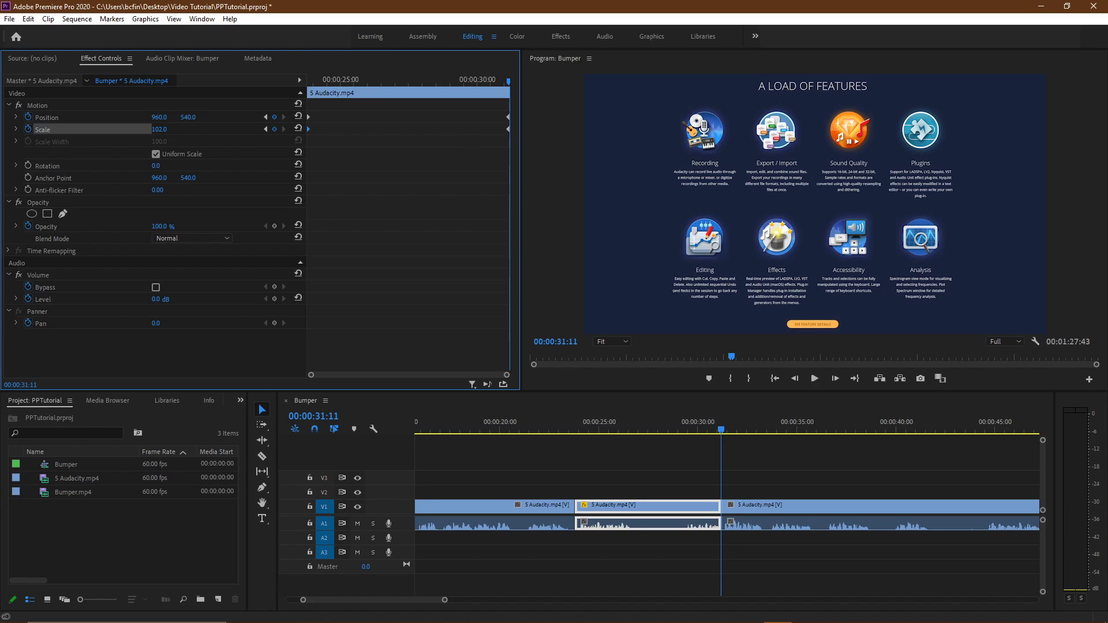
{"action": "left_click", "coordinate": [167, 128]}
{"action": "type", "text": "110"}
{"action": "key", "text": "Return"}
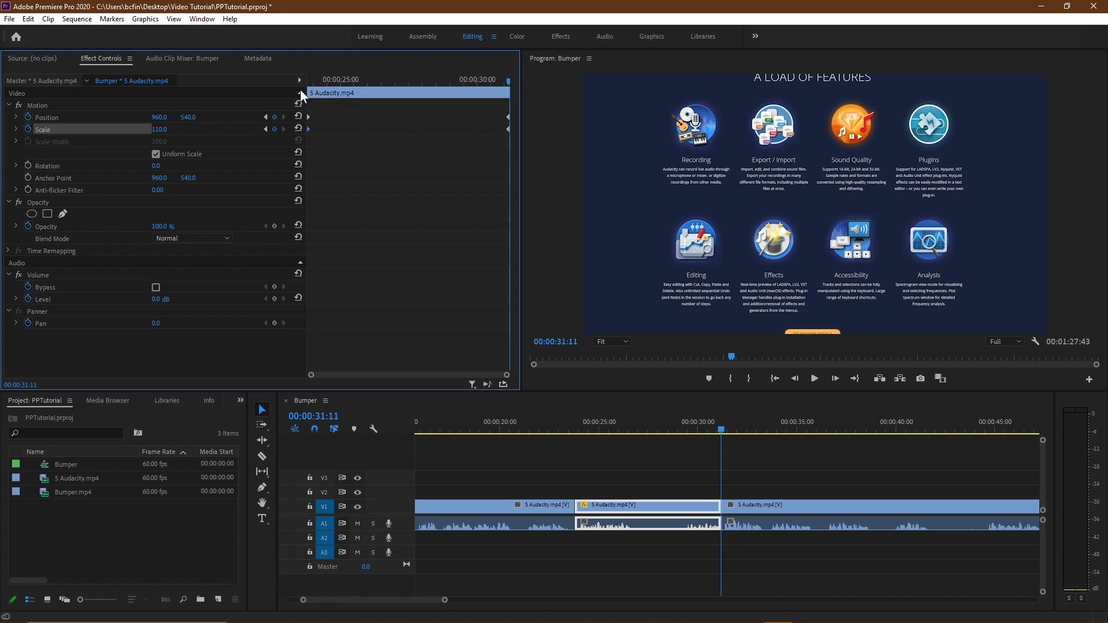
{"action": "left_click_drag", "start_coordinate": [325, 84], "coordinate": [300, 82]}
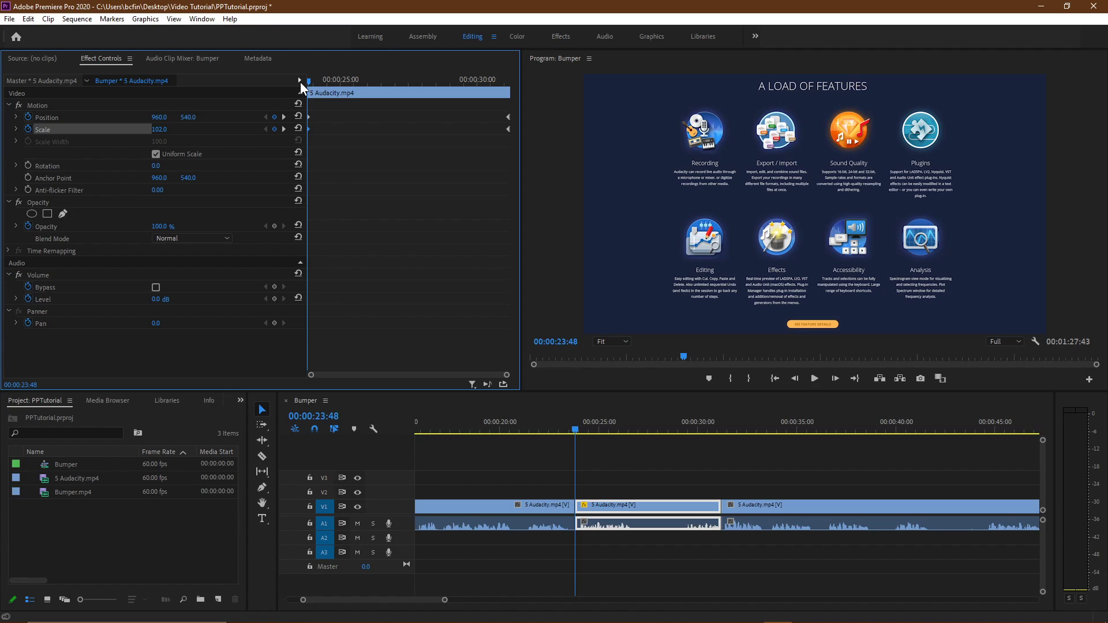
{"action": "key", "text": "space"}
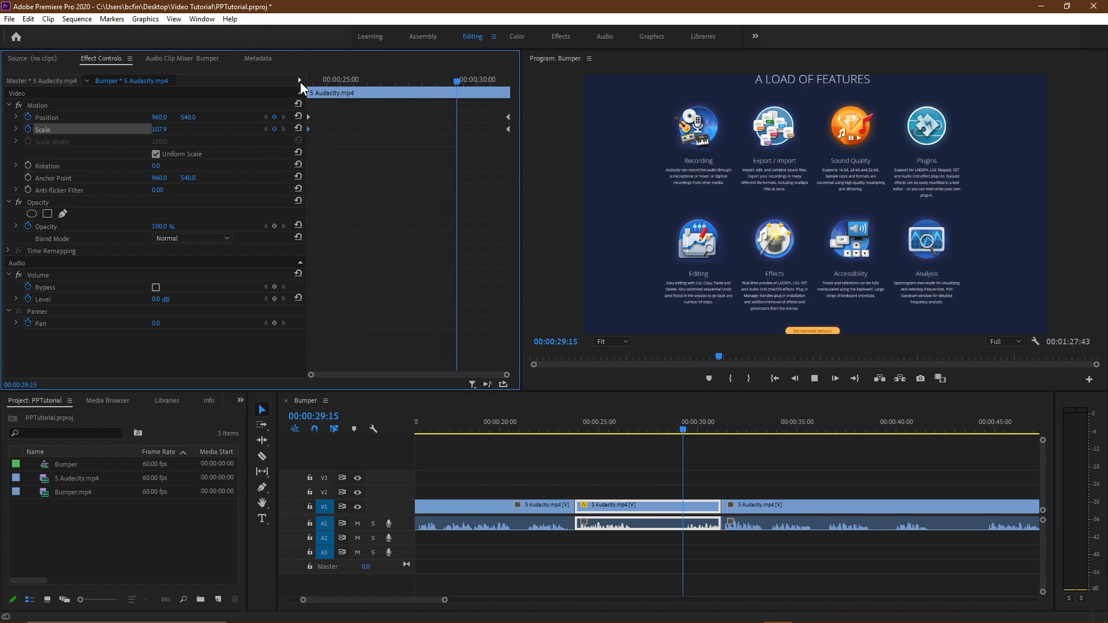
{"action": "key", "text": "space"}
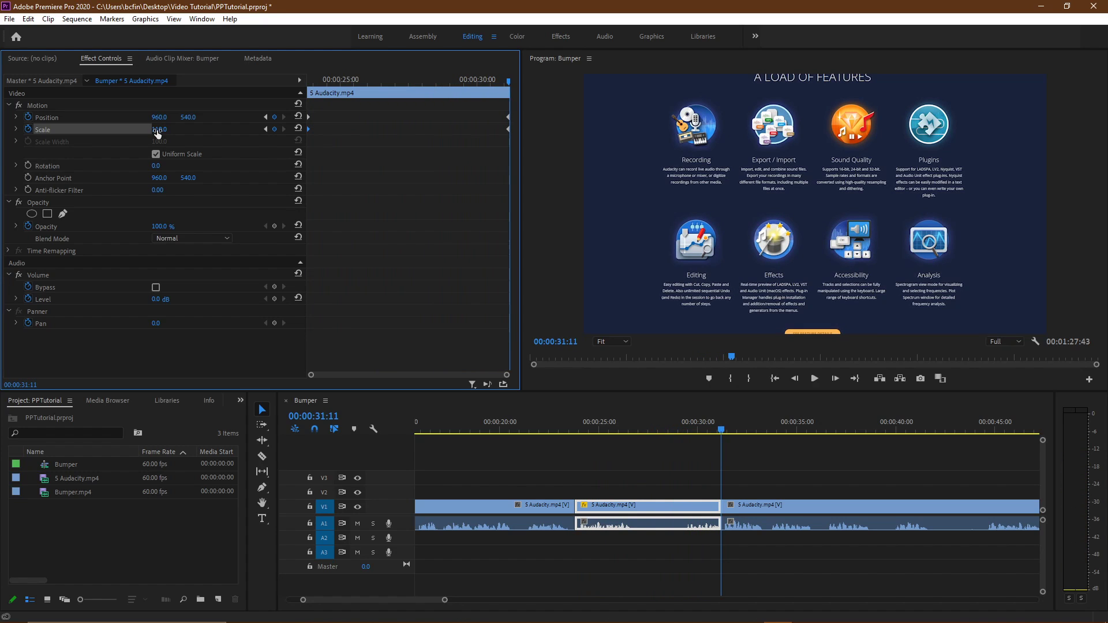
Raise the end Scale keyframe to 125 and replay the zoom from the clip start
{"action": "left_click", "coordinate": [166, 128]}
{"action": "type", "text": "125"}
{"action": "key", "text": "Return"}
{"action": "left_click_drag", "start_coordinate": [356, 82], "coordinate": [307, 86]}
{"action": "key", "text": "space"}
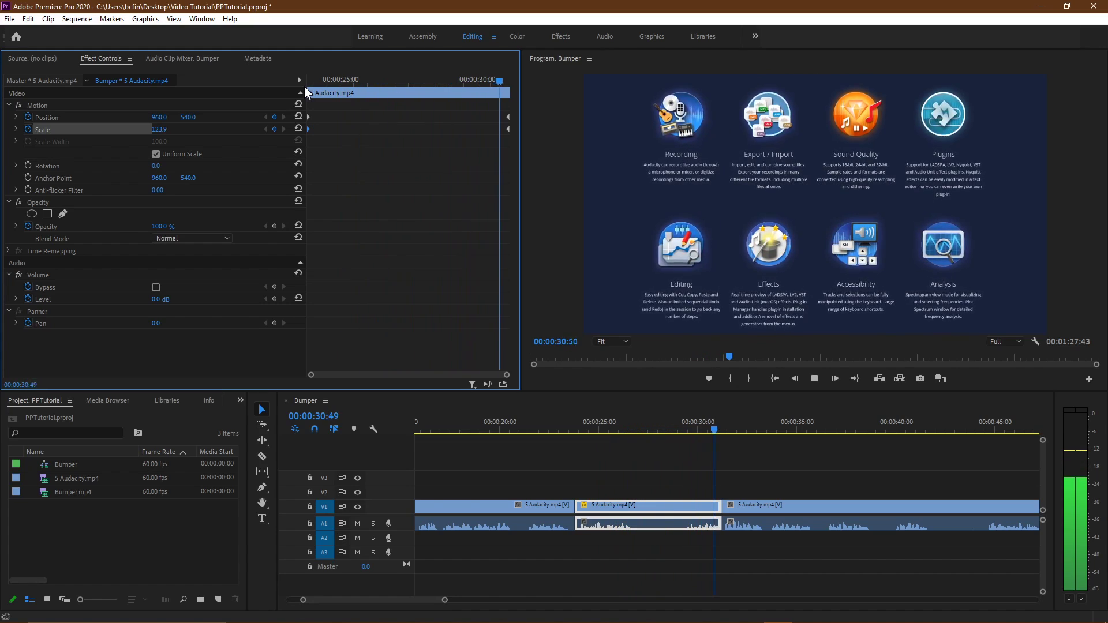
{"action": "key", "text": "space"}
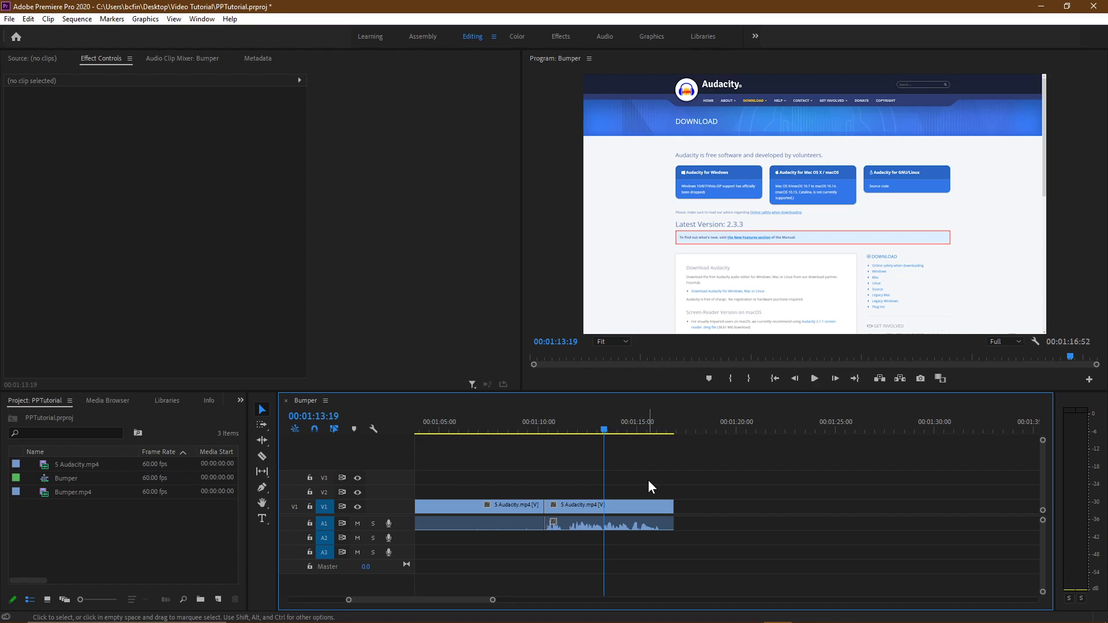
Keyframe the second Audacity clip's start at Scale 130 and Position Y 694
{"action": "left_click", "coordinate": [627, 508]}
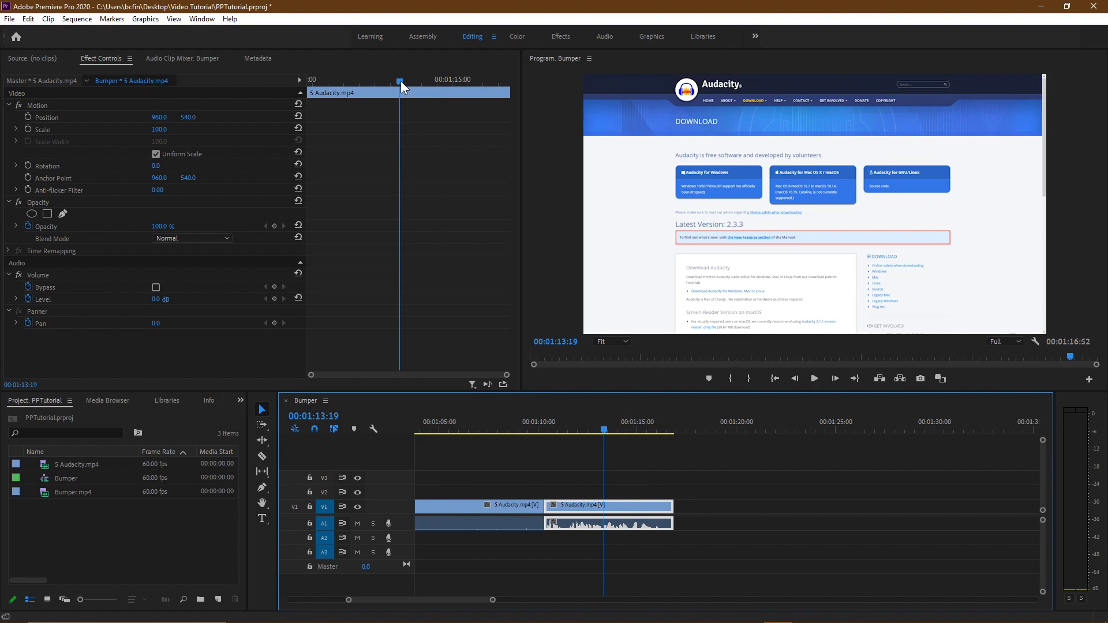
{"action": "left_click_drag", "start_coordinate": [401, 81], "coordinate": [299, 75]}
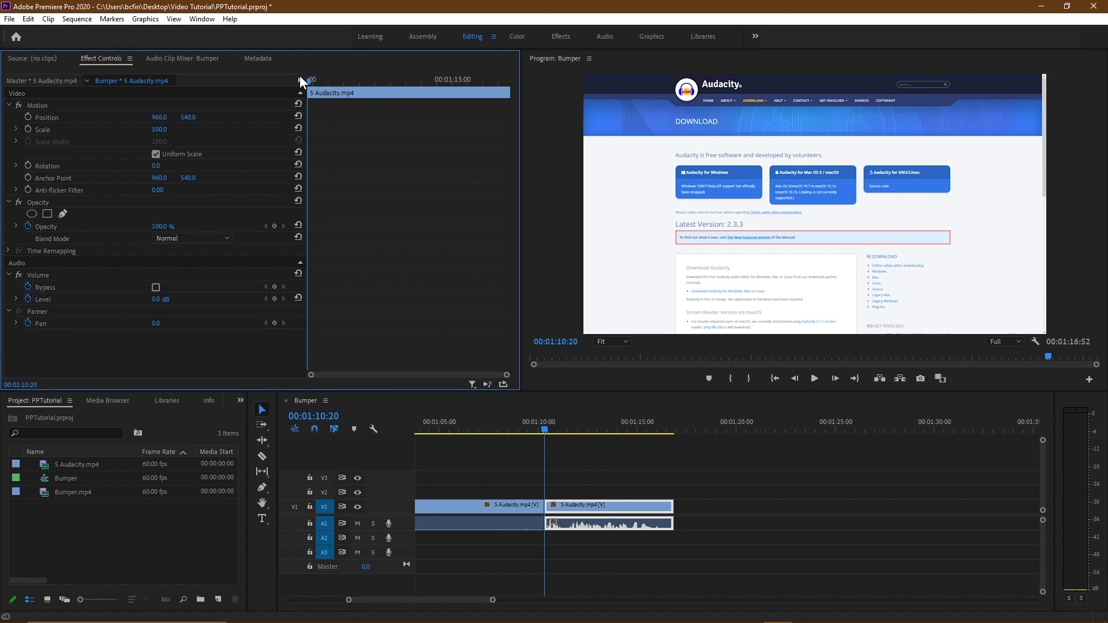
{"action": "left_click", "coordinate": [29, 116]}
{"action": "left_click", "coordinate": [27, 130]}
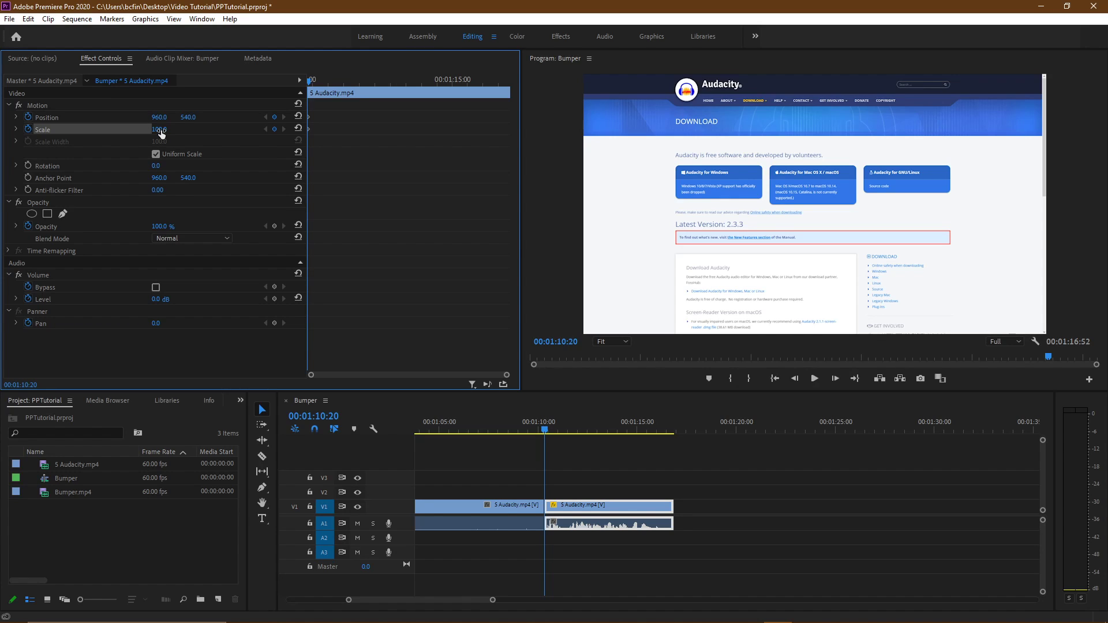
{"action": "type", "text": "108"}
{"action": "key", "text": "Return"}
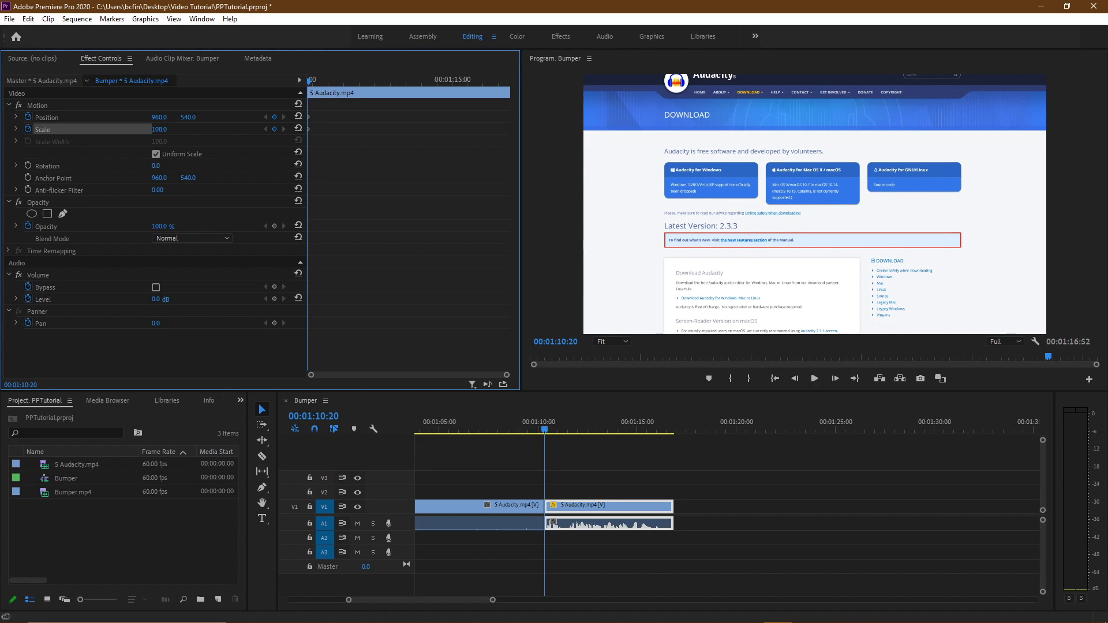
{"action": "left_click_drag", "start_coordinate": [159, 130], "coordinate": [170, 132]}
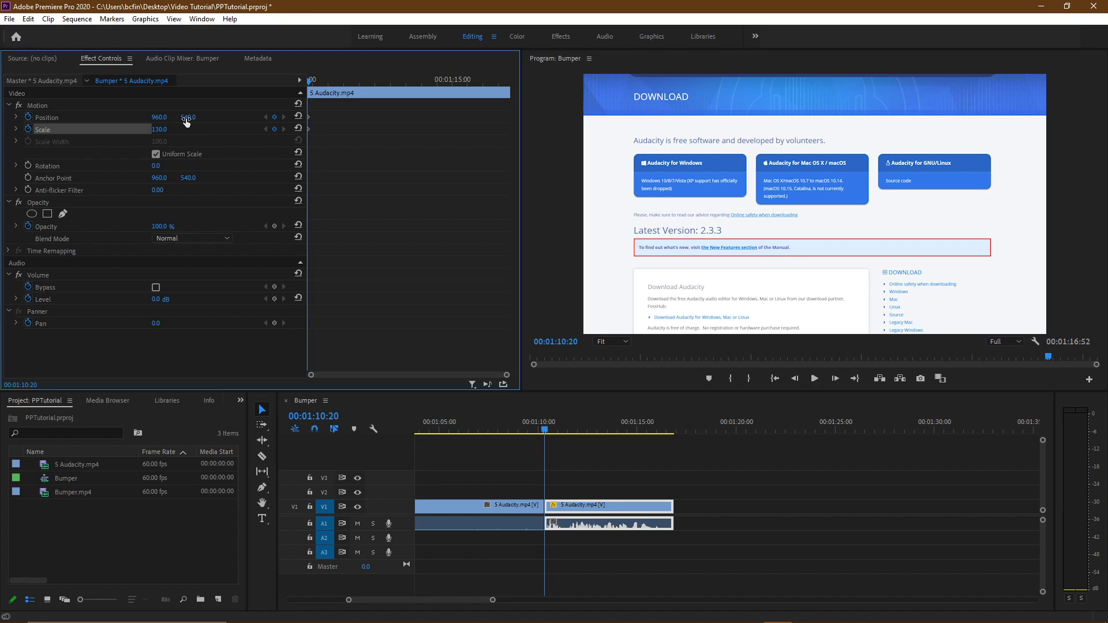
{"action": "left_click_drag", "start_coordinate": [188, 118], "coordinate": [263, 117]}
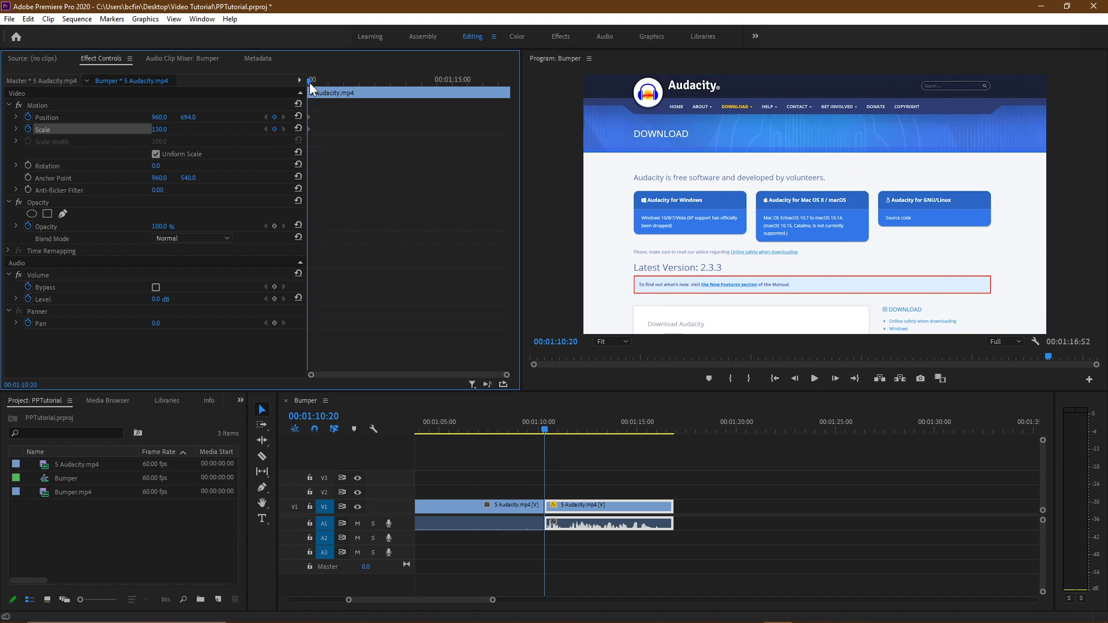
Add end-frame keyframes with the image moved up to reveal the lower page, then preview
{"action": "left_click_drag", "start_coordinate": [310, 84], "coordinate": [518, 99]}
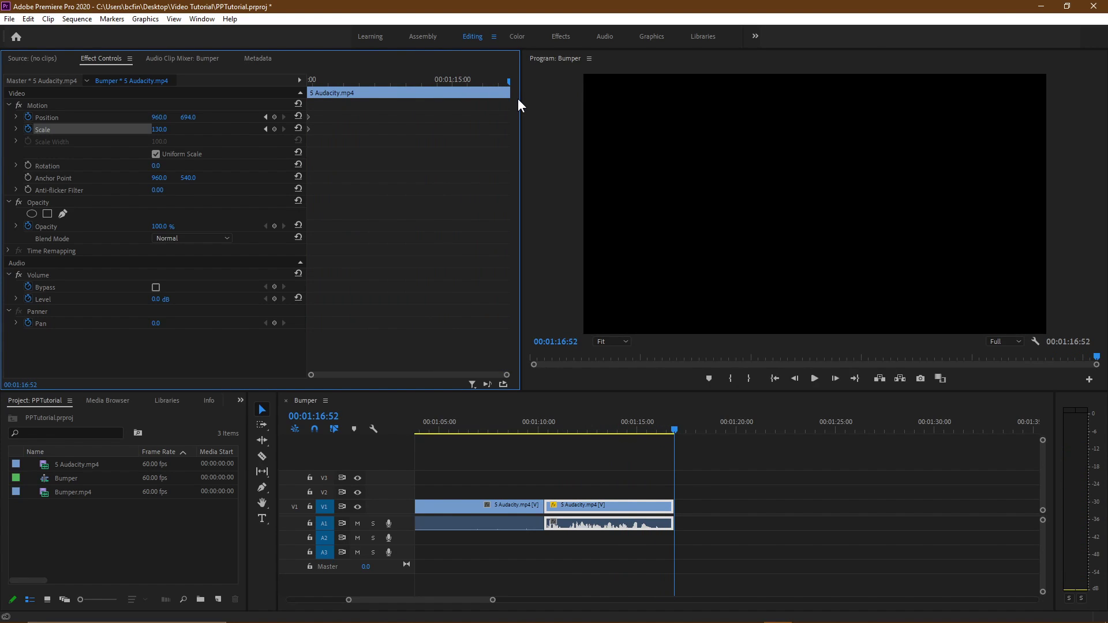
{"action": "key", "text": "Left"}
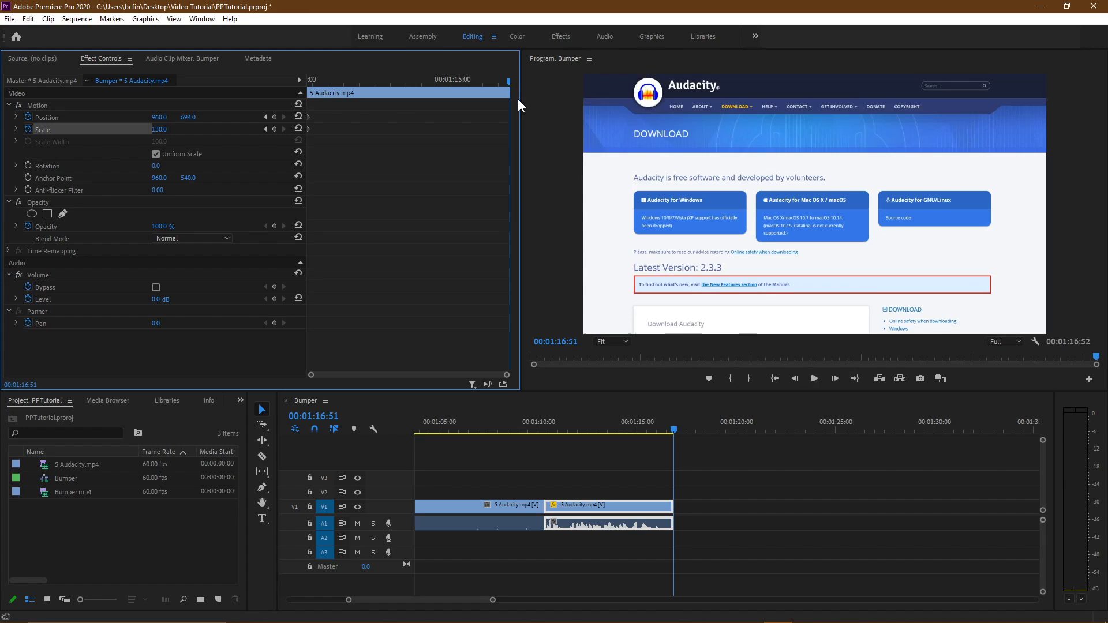
{"action": "left_click", "coordinate": [275, 117]}
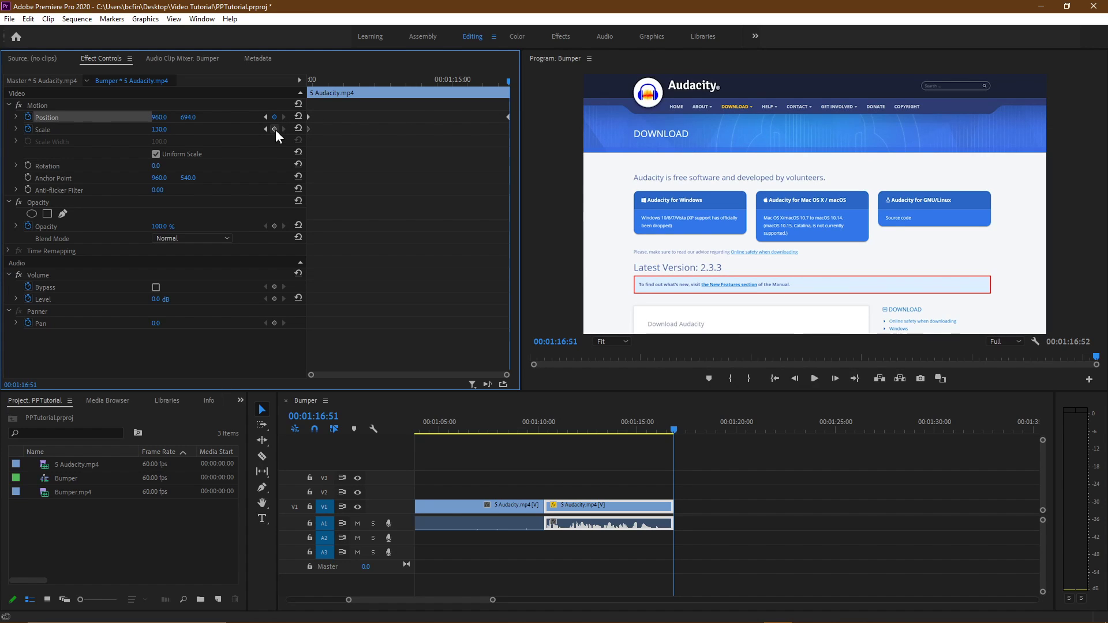
{"action": "left_click", "coordinate": [275, 129]}
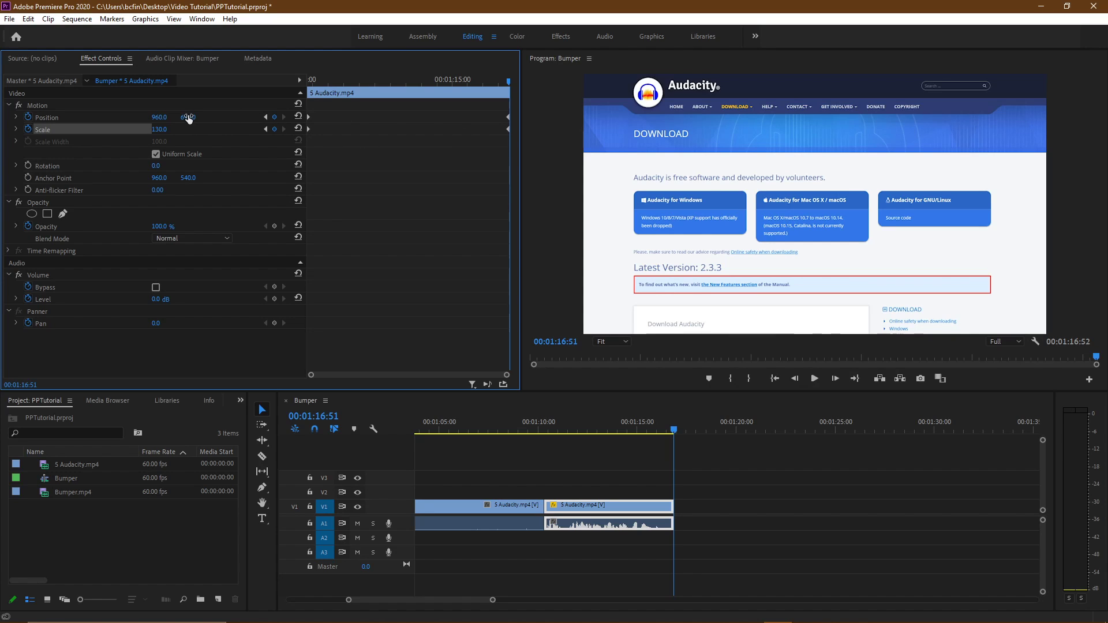
{"action": "left_click_drag", "start_coordinate": [188, 118], "coordinate": [40, 118]}
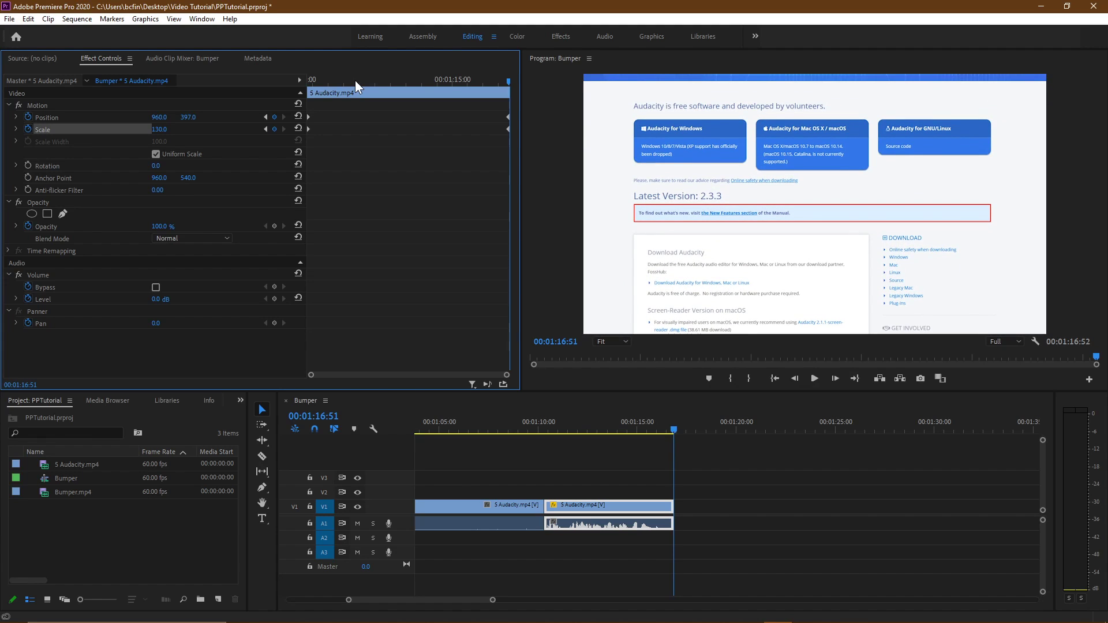
{"action": "left_click_drag", "start_coordinate": [355, 81], "coordinate": [302, 93]}
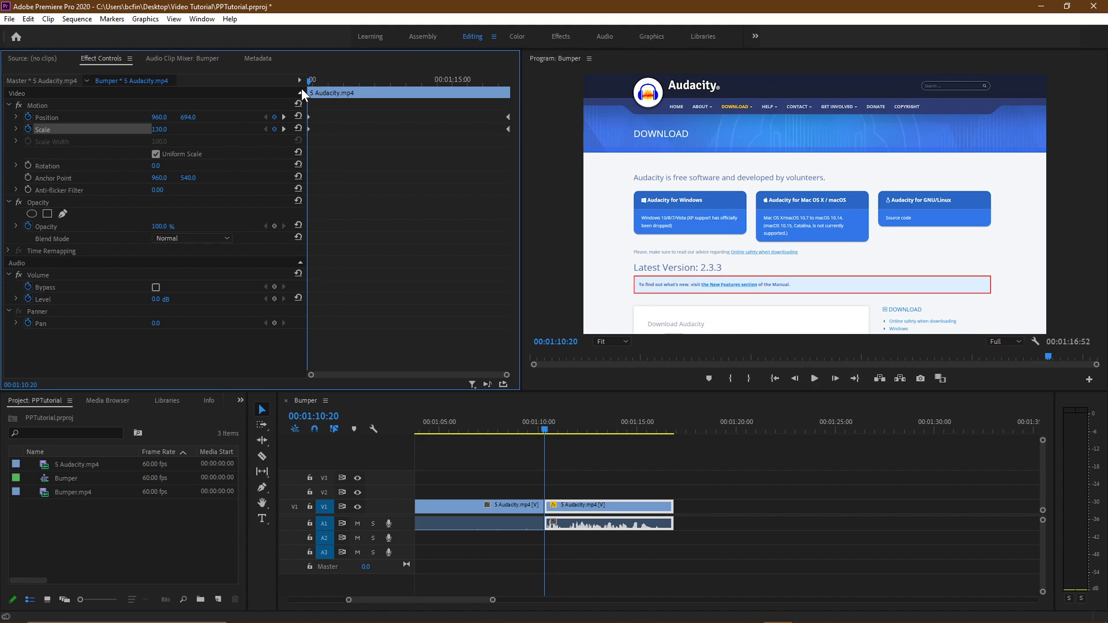
{"action": "key", "text": "space"}
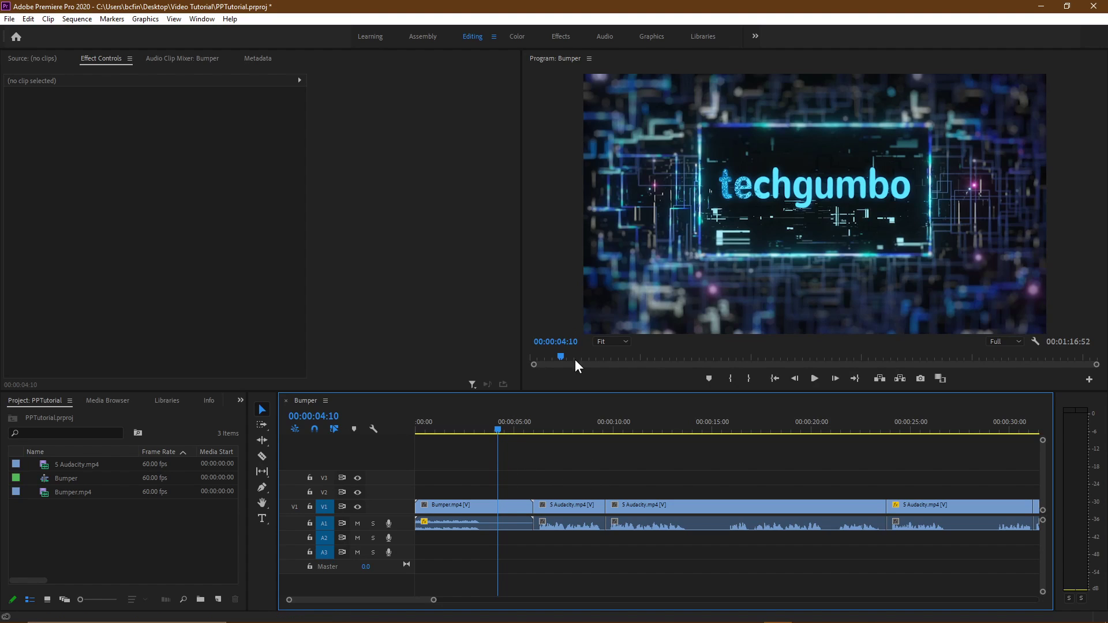
In the Effects workspace, apply Cross Dissolve to the Bumper/Audacity cut
{"action": "left_click", "coordinate": [560, 36]}
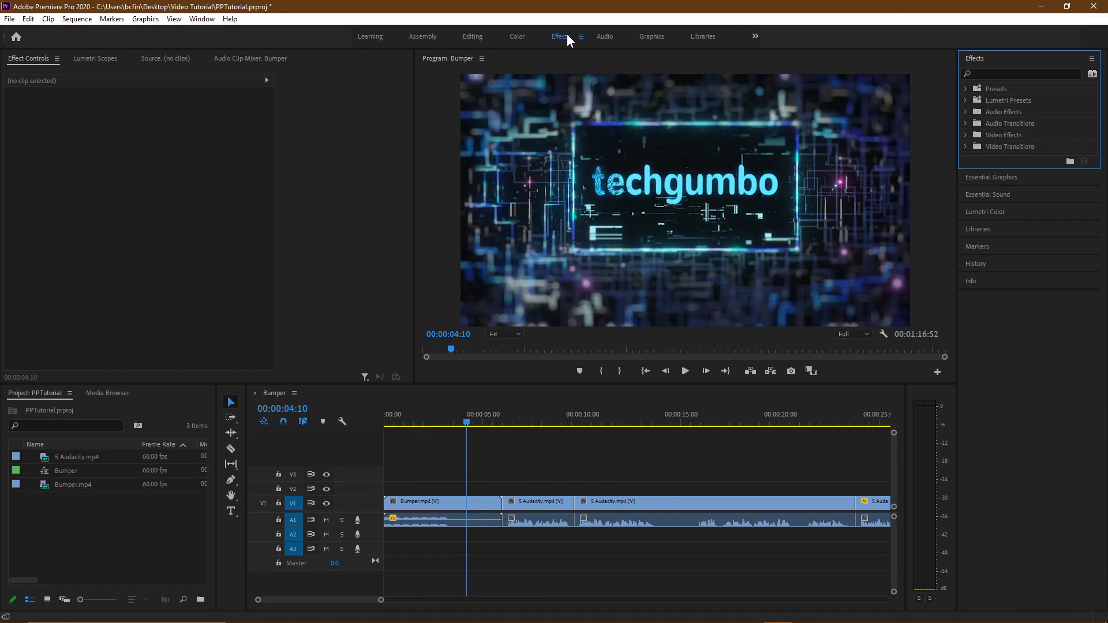
{"action": "left_click", "coordinate": [966, 147]}
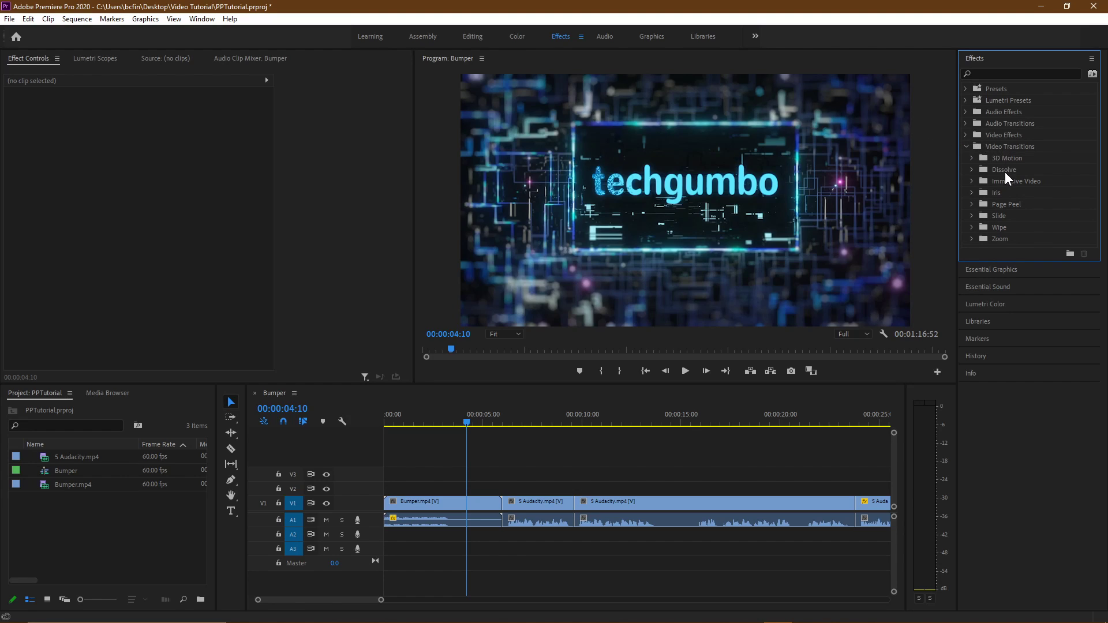
{"action": "left_click", "coordinate": [971, 170]}
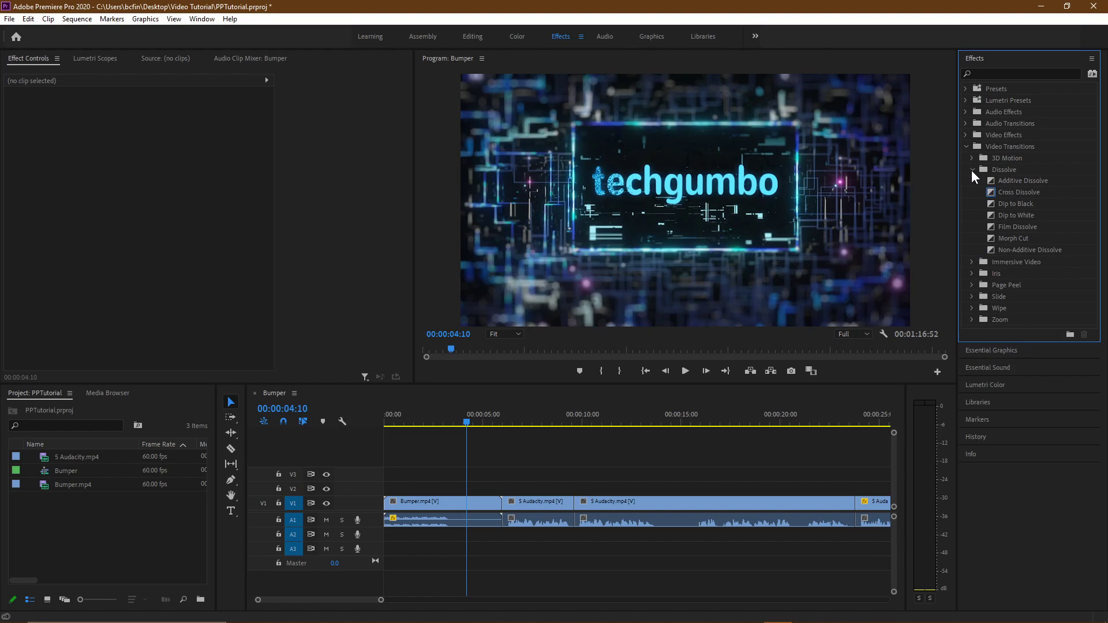
{"action": "left_click", "coordinate": [1011, 193]}
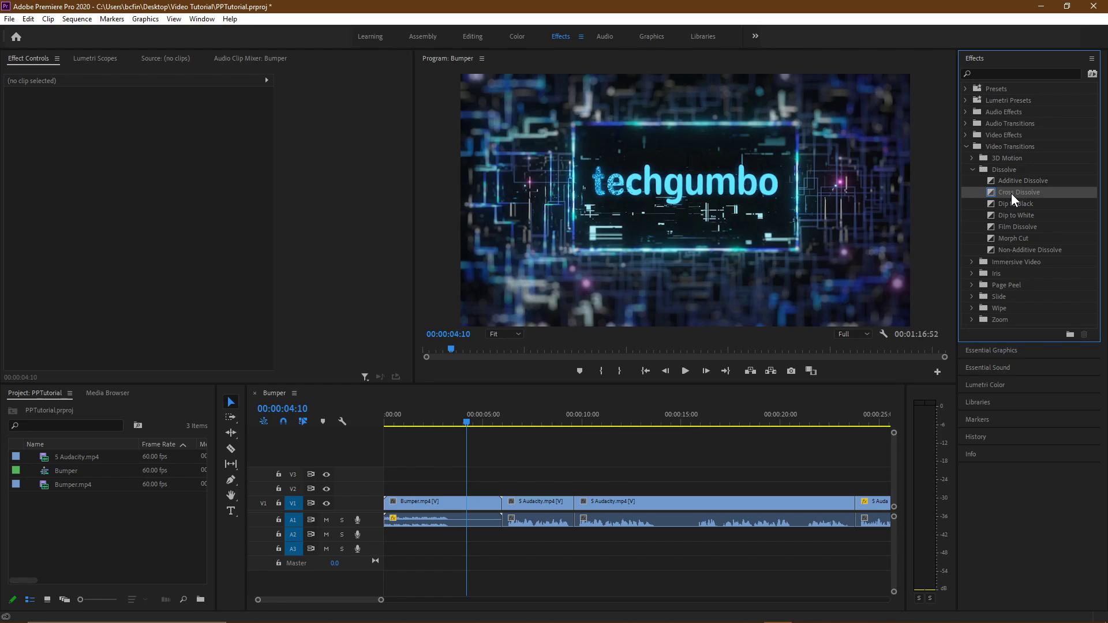
{"action": "left_click_drag", "start_coordinate": [1011, 192], "coordinate": [501, 500]}
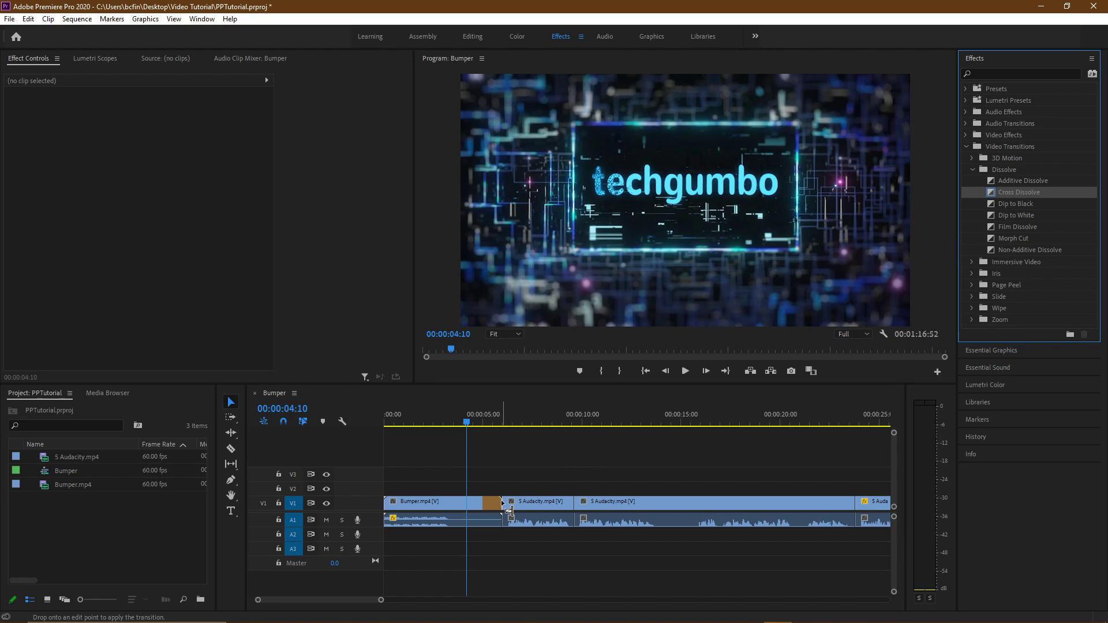
{"action": "left_click_drag", "start_coordinate": [500, 499], "coordinate": [501, 499]}
{"action": "left_click", "coordinate": [496, 503]}
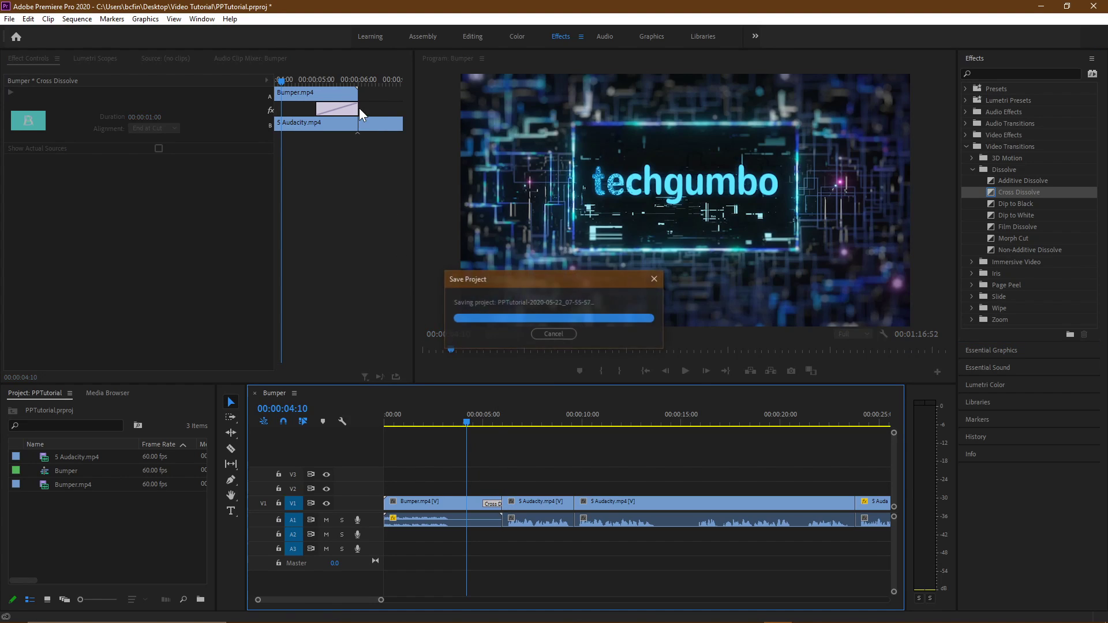
Adjust the dissolve to about 00:00:01:01, centered on the cut, and preview it
{"action": "left_click_drag", "start_coordinate": [356, 108], "coordinate": [387, 116]}
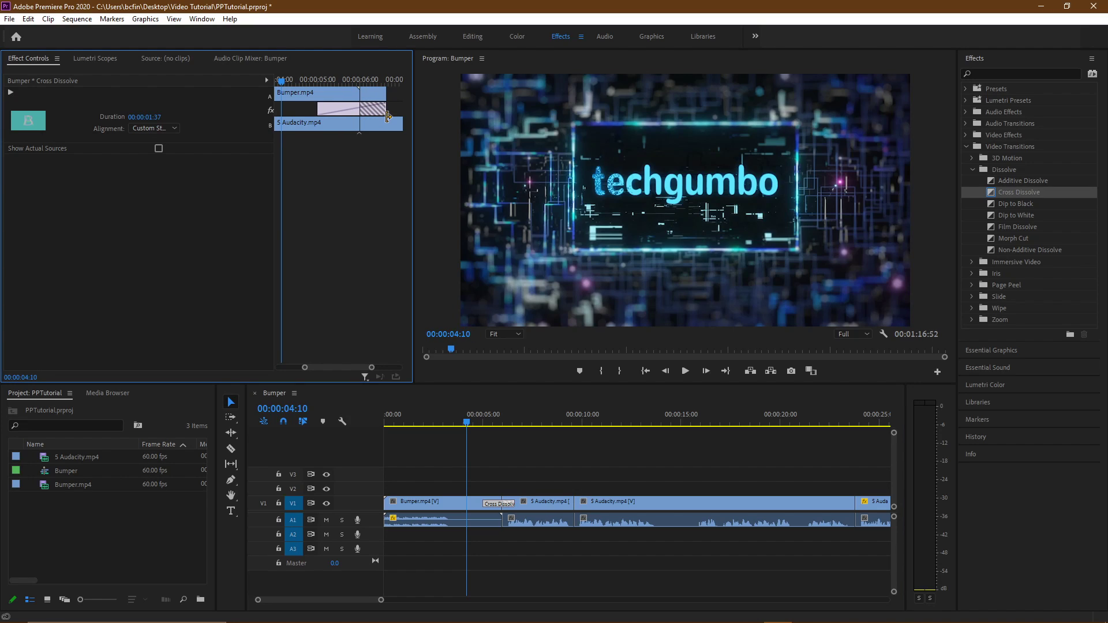
{"action": "key", "text": "space"}
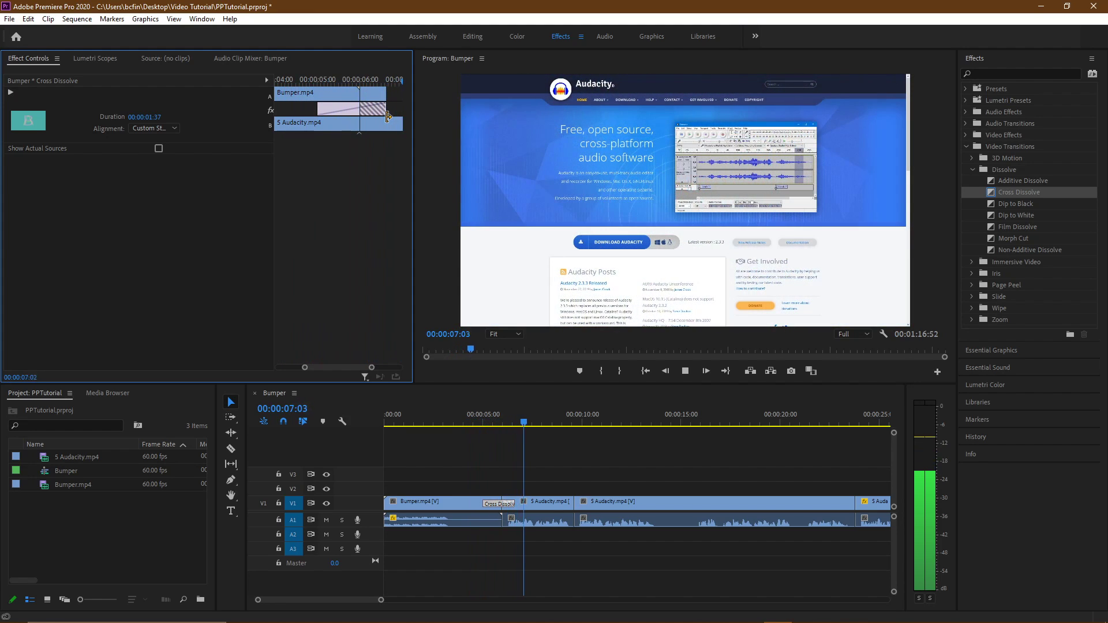
{"action": "key", "text": "space"}
{"action": "left_click_drag", "start_coordinate": [383, 109], "coordinate": [339, 109]}
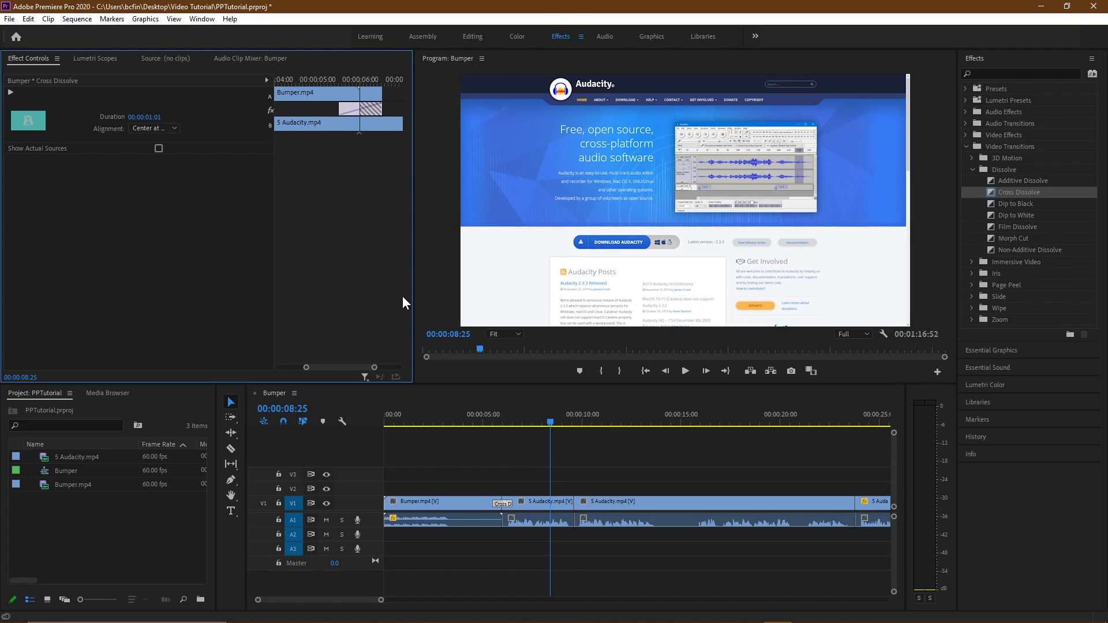
{"action": "left_click", "coordinate": [478, 423]}
{"action": "key", "text": "space"}
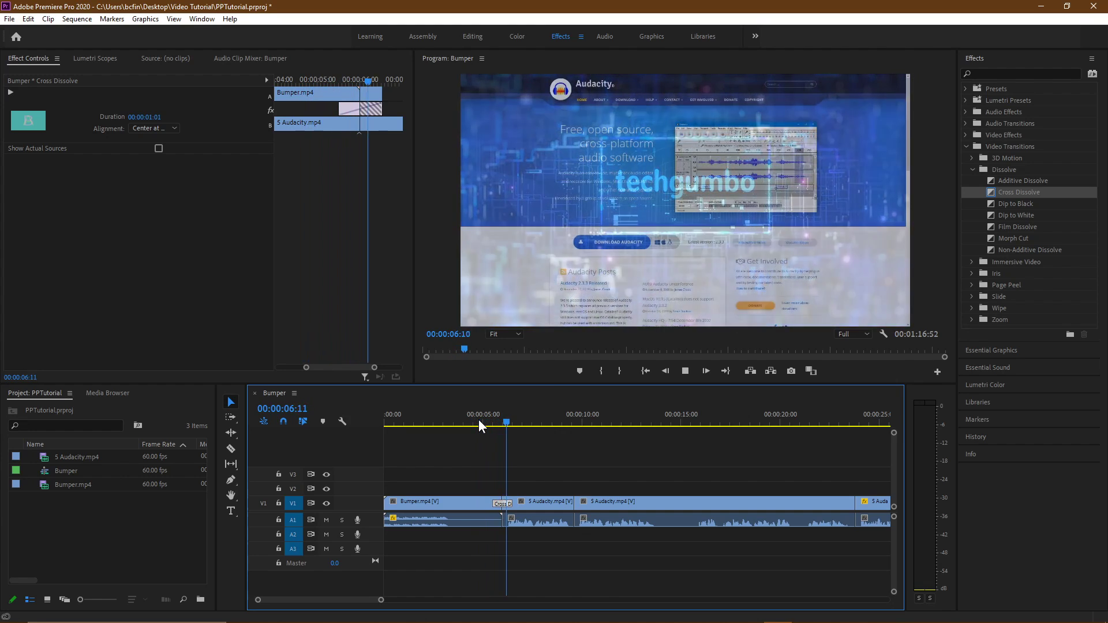
{"action": "key", "text": "space"}
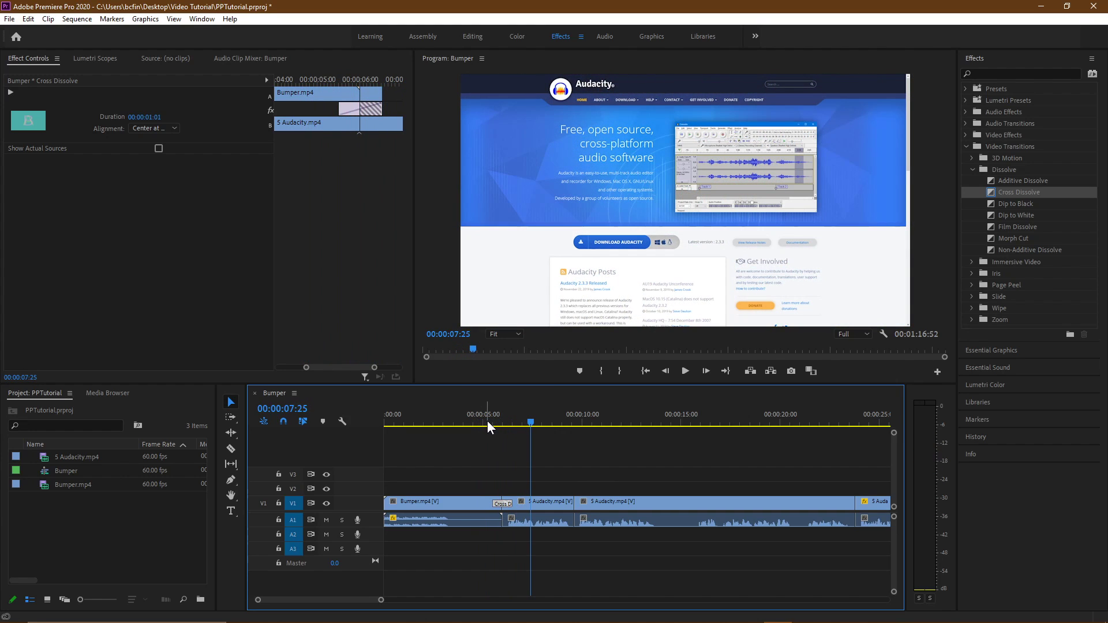
Drop Page Peel > Page Turn onto the Bumper/Audacity cut and preview it
{"action": "left_click", "coordinate": [971, 283]}
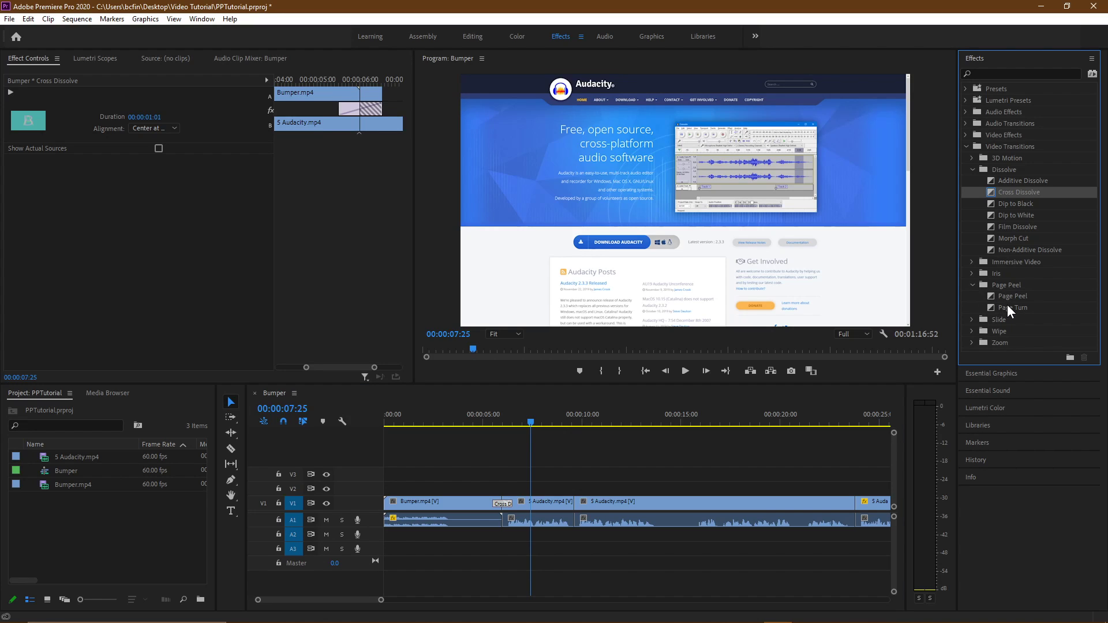
{"action": "left_click_drag", "start_coordinate": [1007, 305], "coordinate": [504, 505]}
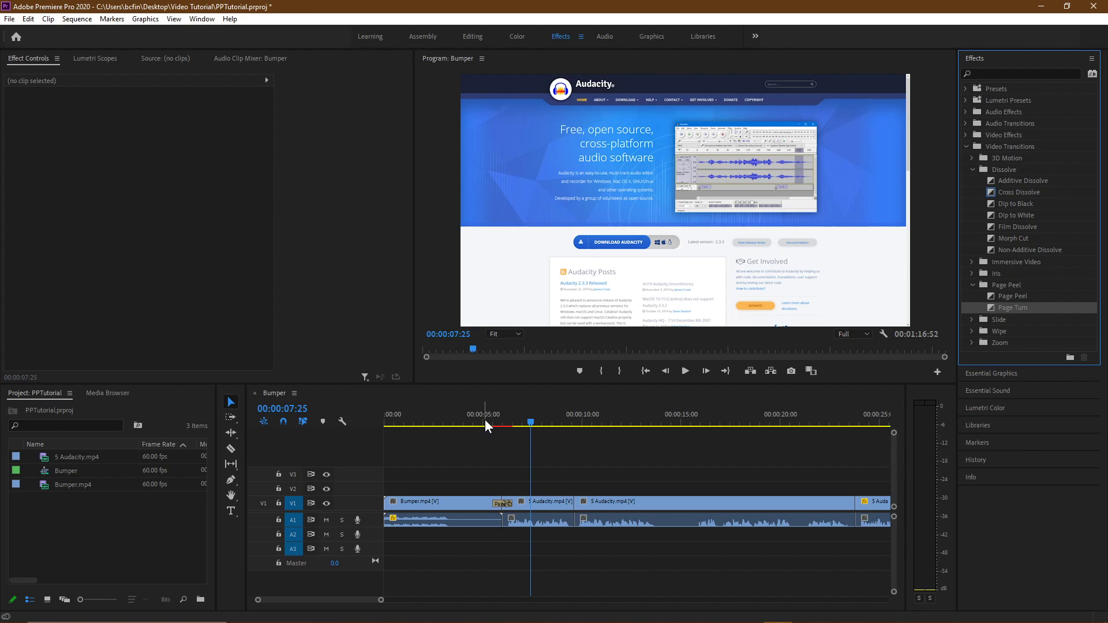
{"action": "left_click", "coordinate": [485, 420]}
{"action": "key", "text": "space"}
{"action": "key", "text": "space"}
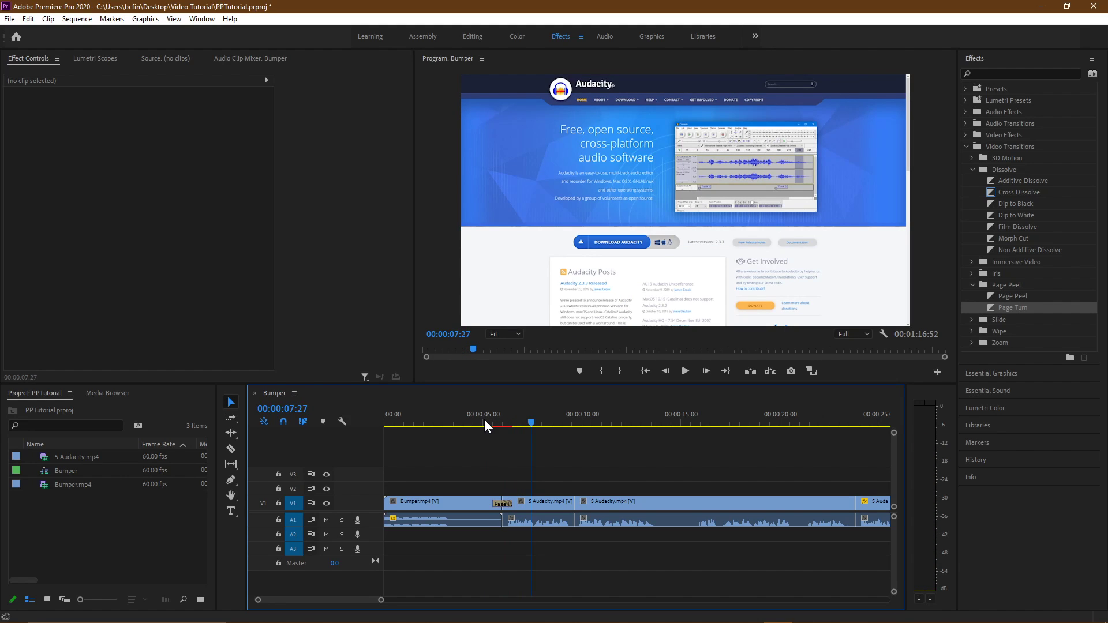
{"action": "left_click", "coordinate": [468, 421]}
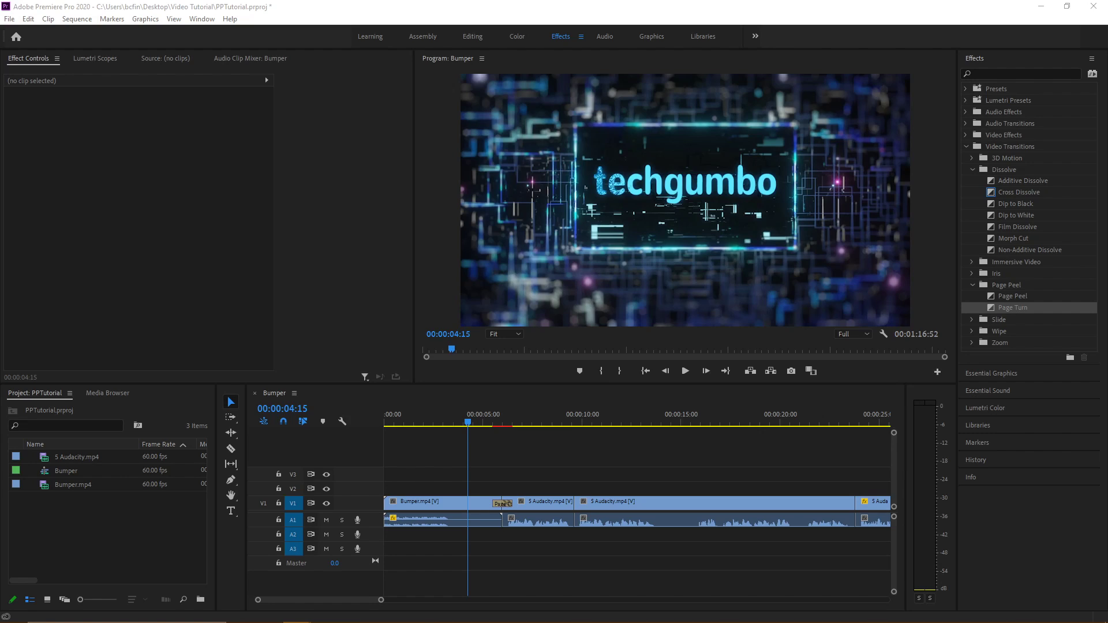
Put Burnt.mp3 on track A2 at the bumper's end and make the audio tracks taller
{"action": "left_click_drag", "start_coordinate": [0, 487], "coordinate": [500, 534]}
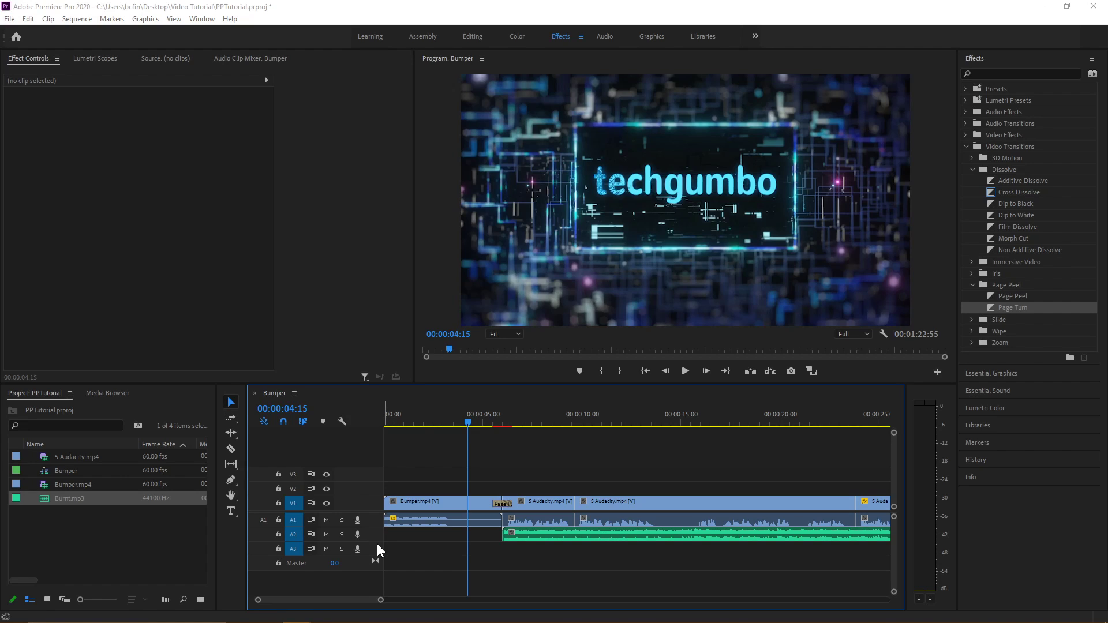
{"action": "left_click_drag", "start_coordinate": [377, 542], "coordinate": [379, 554]}
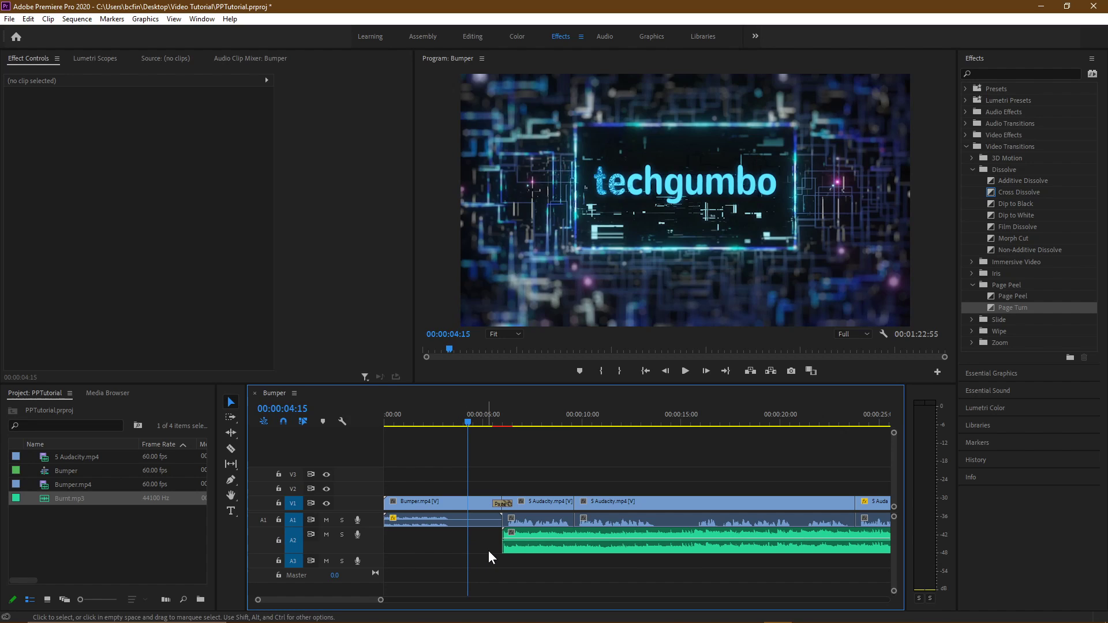
Use Audio Gain's Set Gain to option to give Burnt.mp3 -24 dB
{"action": "right_click", "coordinate": [569, 532]}
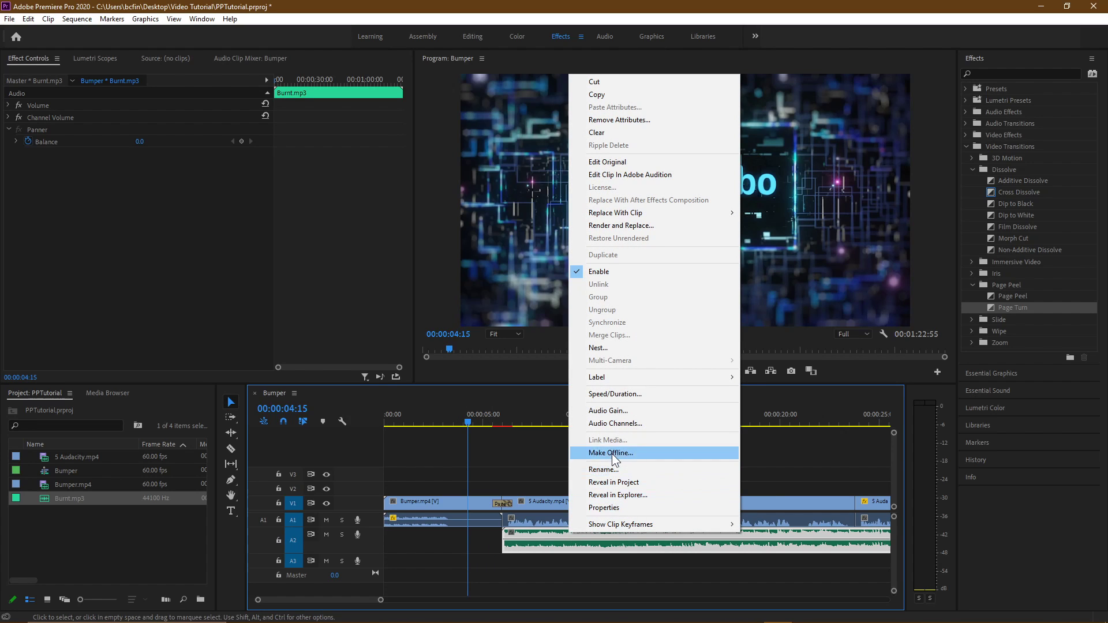
{"action": "left_click", "coordinate": [628, 410]}
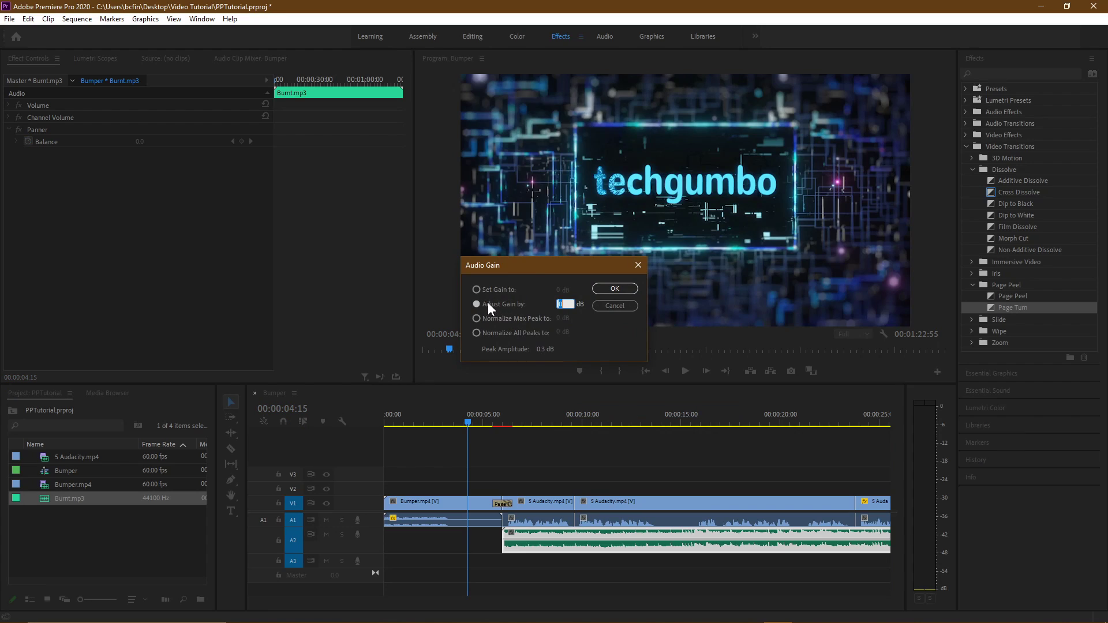
{"action": "left_click", "coordinate": [479, 290]}
{"action": "left_click", "coordinate": [559, 289]}
{"action": "type", "text": "-24"}
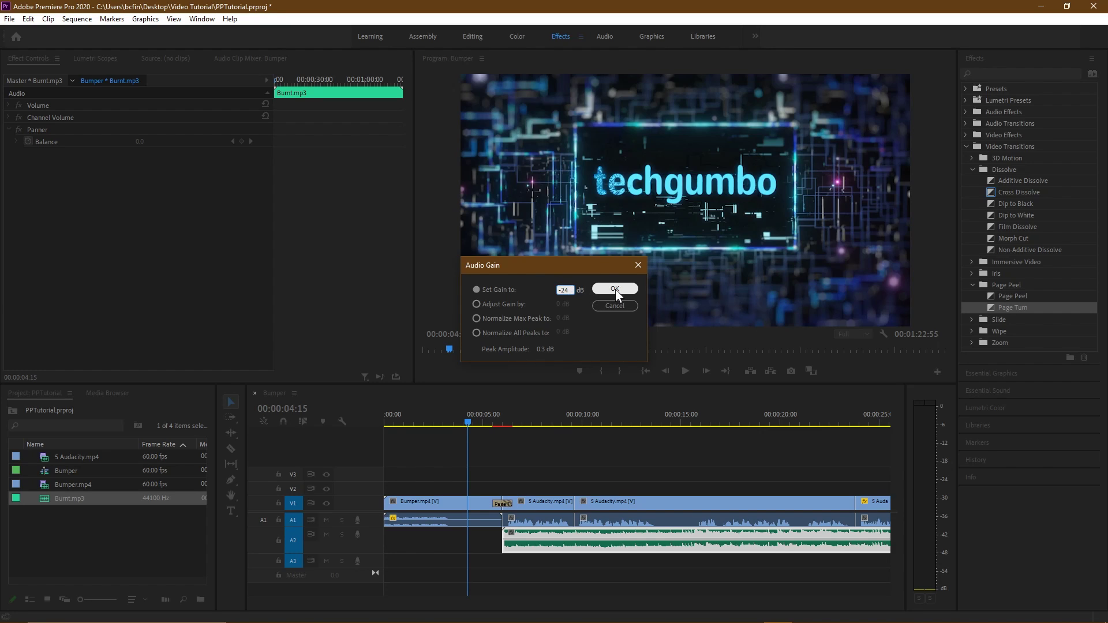
{"action": "left_click", "coordinate": [615, 289]}
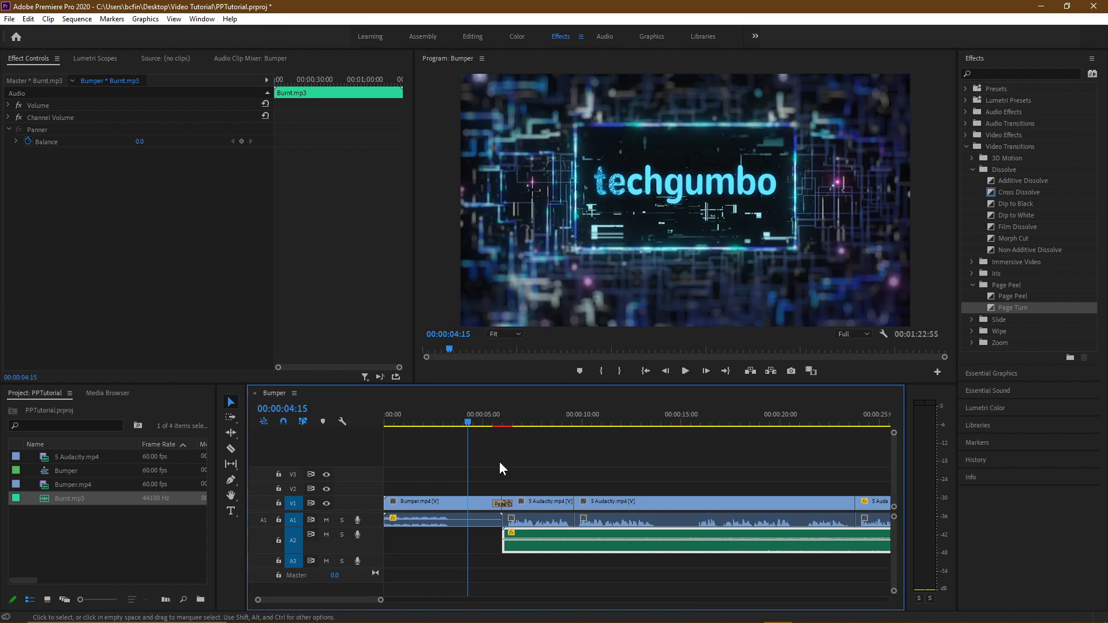
Trim Burnt.mp3's end leftward so the music stops just after 30 seconds
{"action": "left_click_drag", "start_coordinate": [356, 600], "coordinate": [408, 600]}
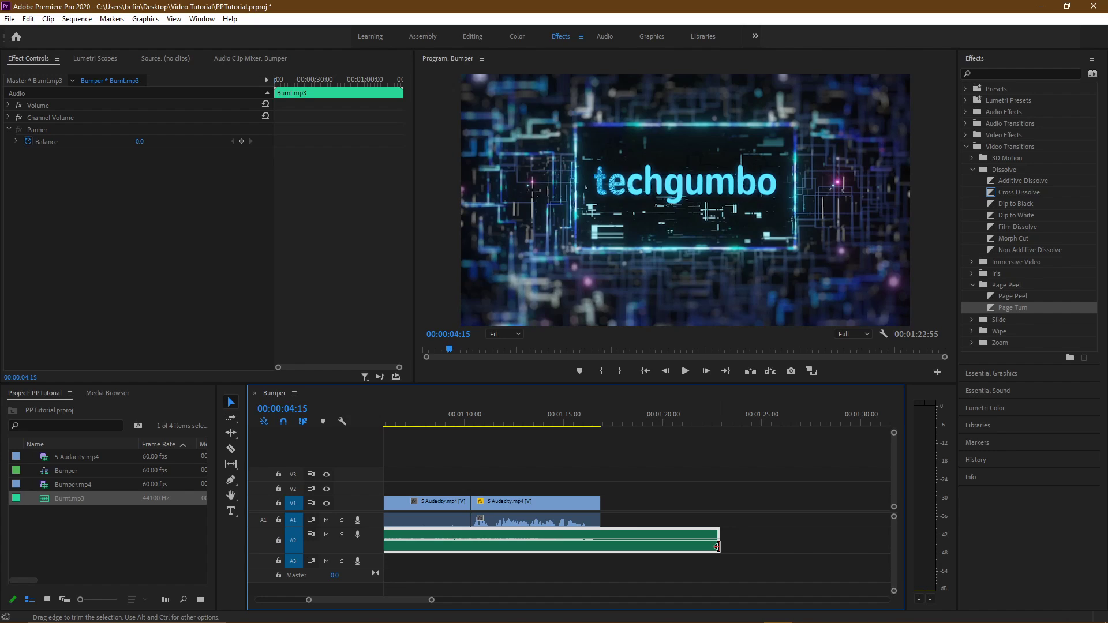
{"action": "left_click_drag", "start_coordinate": [717, 546], "coordinate": [483, 547]}
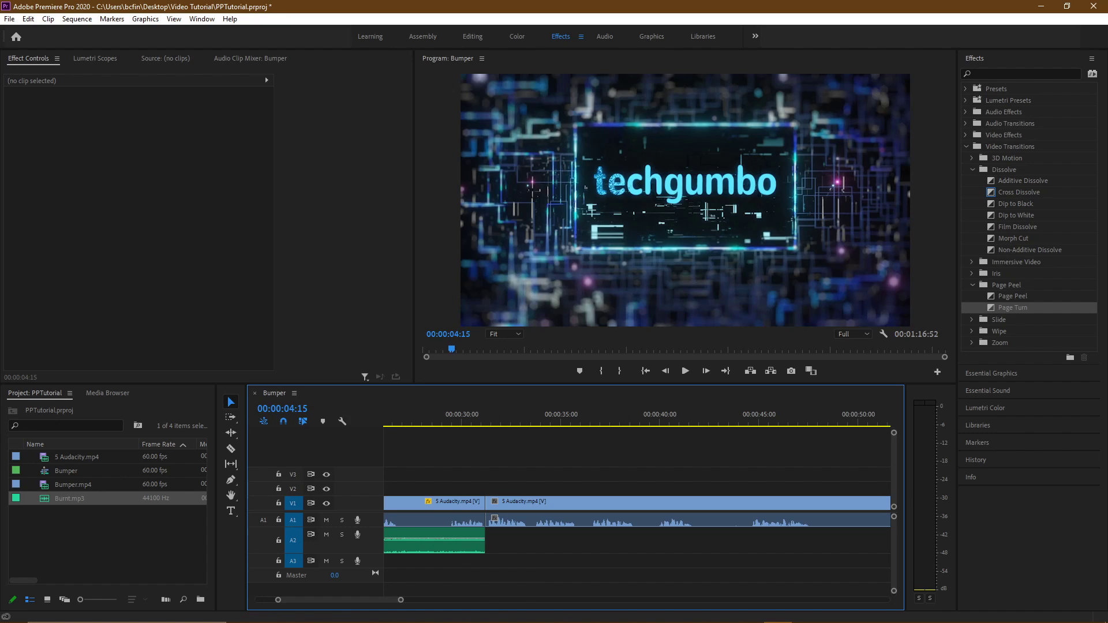
Place Getting_Dirty.mp3 after Burnt.mp3 on A2 and set its gain to -20 dB
{"action": "left_click_drag", "start_coordinate": [377, 544], "coordinate": [492, 545]}
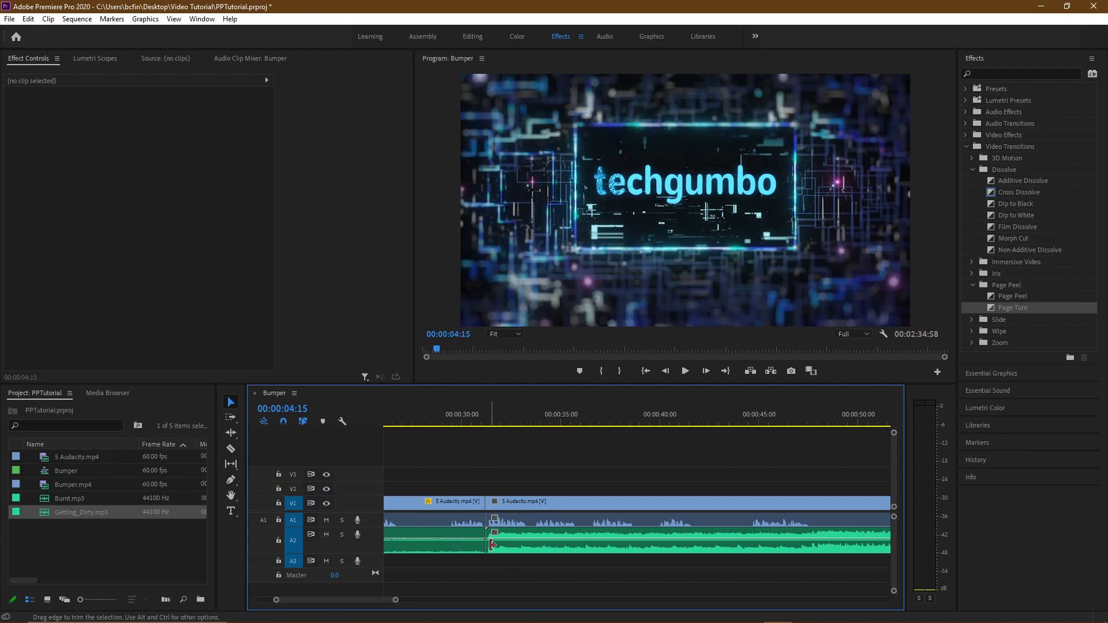
{"action": "right_click", "coordinate": [522, 535]}
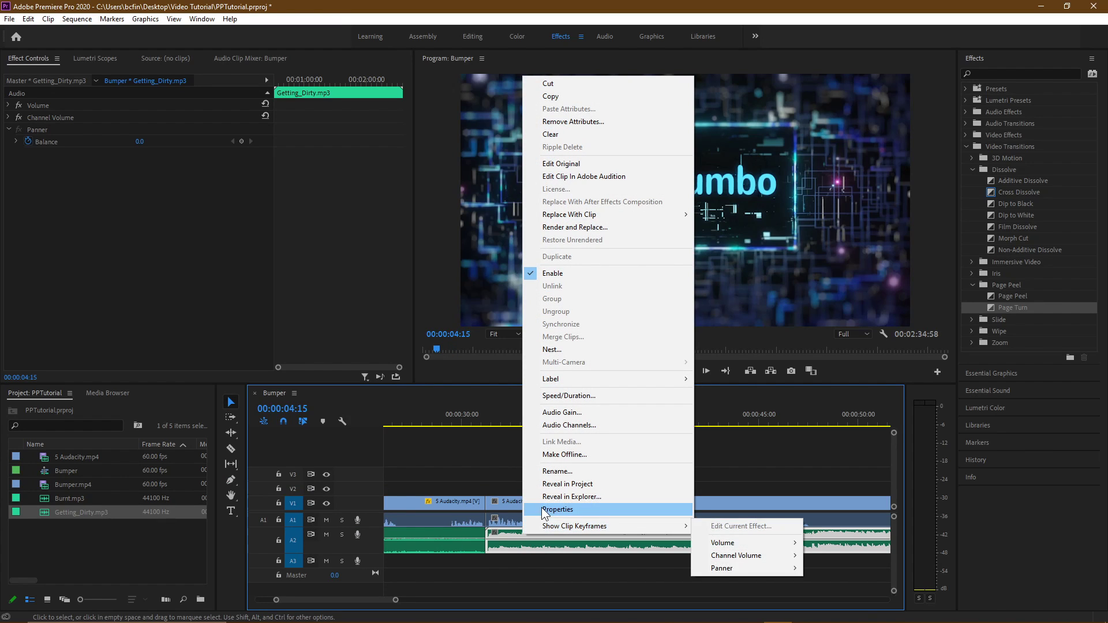
{"action": "left_click", "coordinate": [570, 415]}
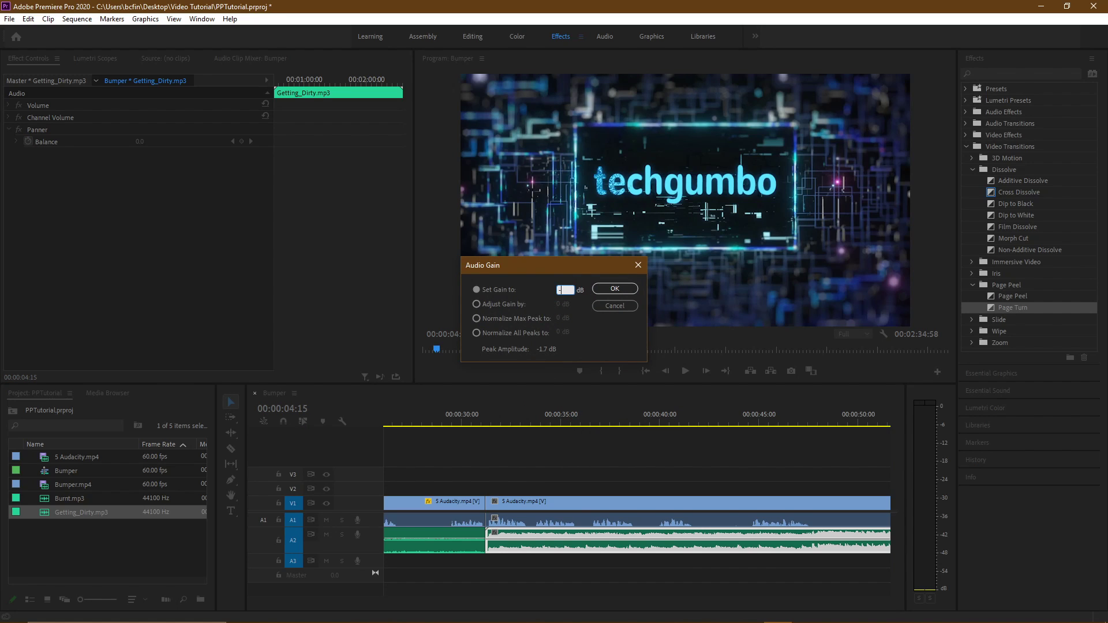
{"action": "type", "text": "-20"}
{"action": "left_click", "coordinate": [605, 290]}
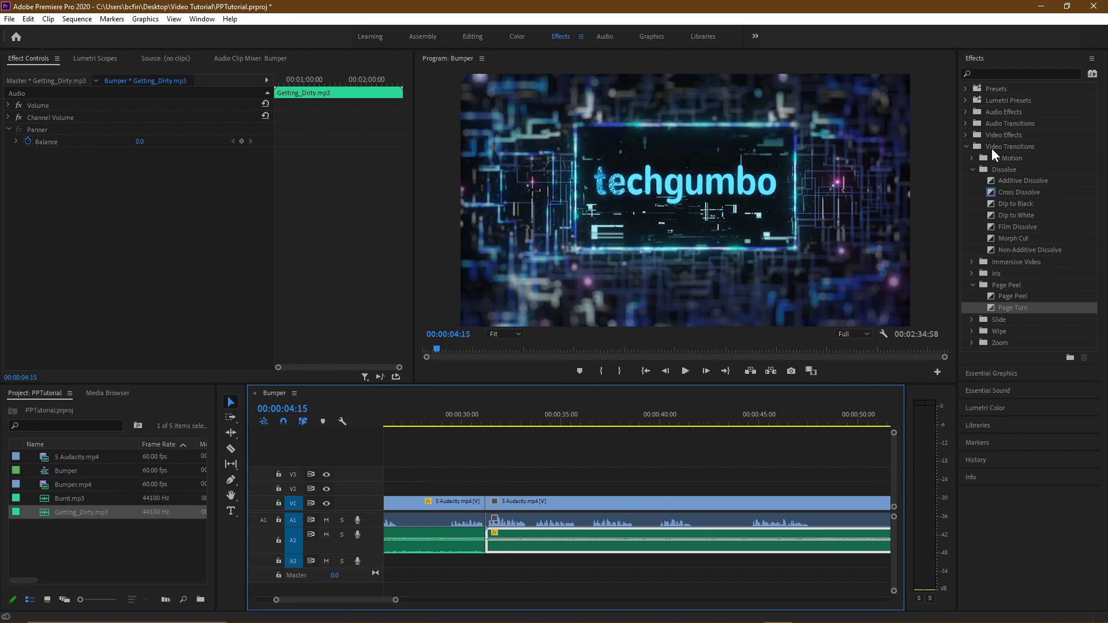
Drop a Constant Power crossfade on the A2 music edit and widen it to 00:00:02:07
{"action": "left_click", "coordinate": [966, 124]}
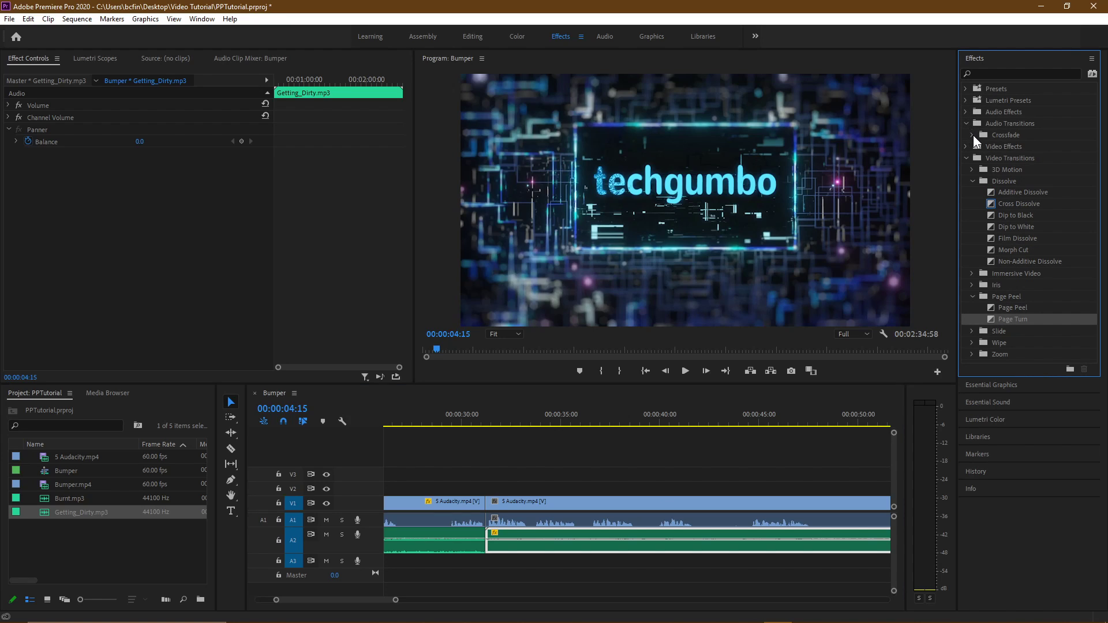
{"action": "left_click", "coordinate": [971, 134]}
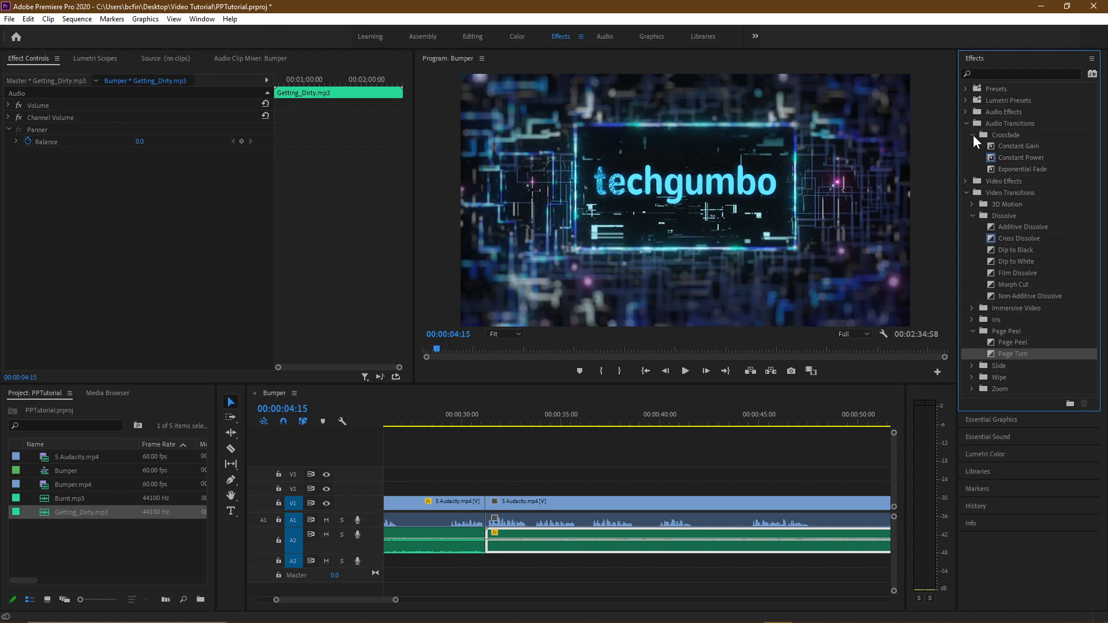
{"action": "left_click", "coordinate": [1014, 158]}
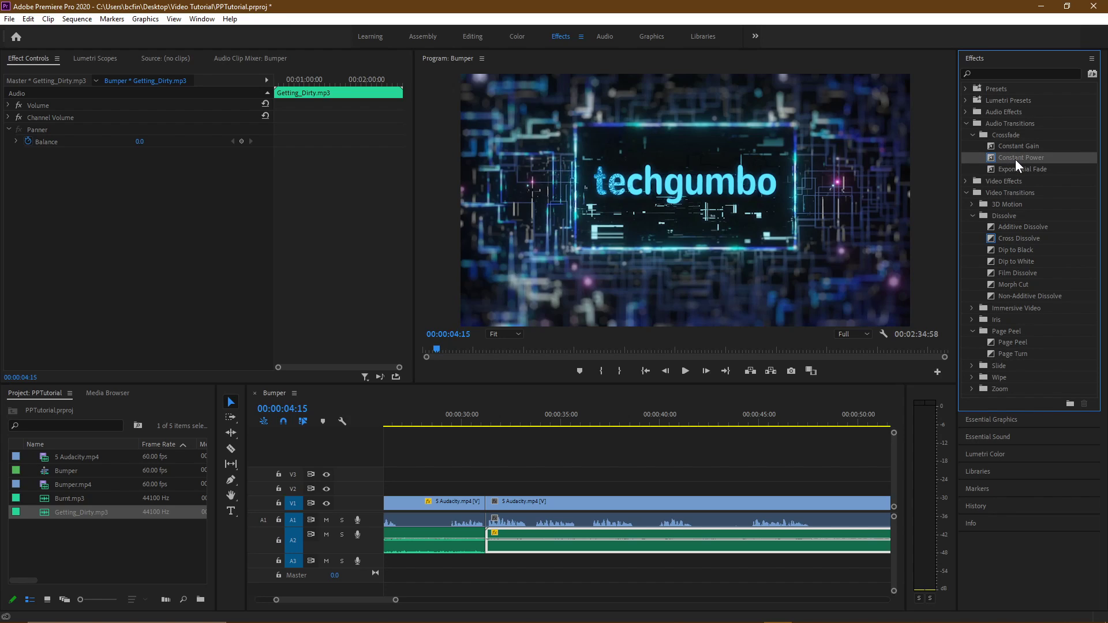
{"action": "left_click_drag", "start_coordinate": [1016, 159], "coordinate": [489, 546]}
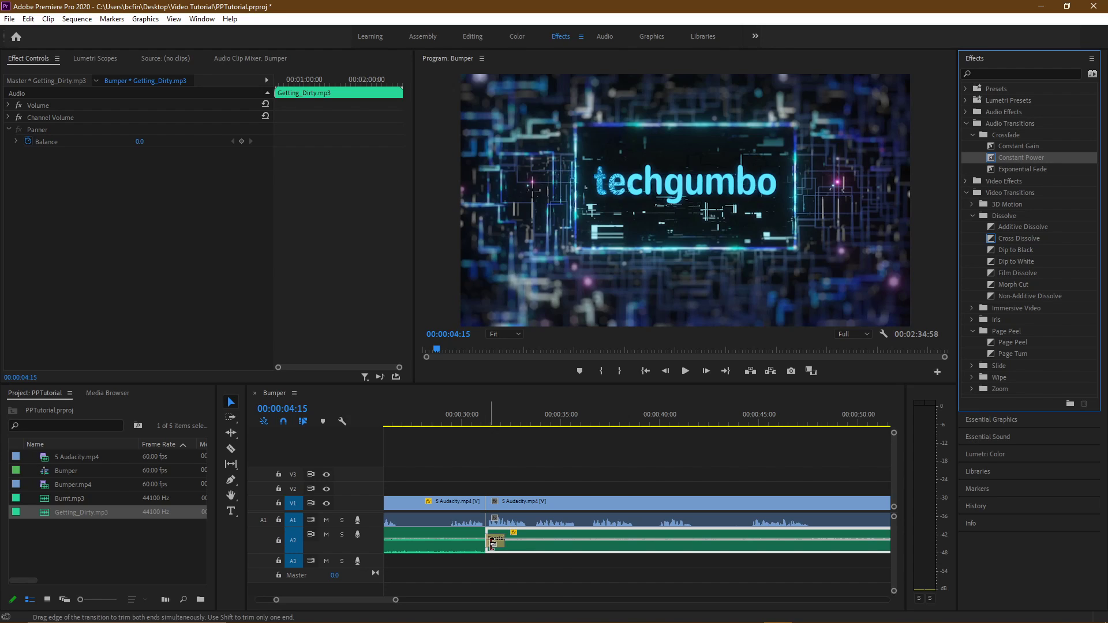
{"action": "left_click", "coordinate": [497, 544]}
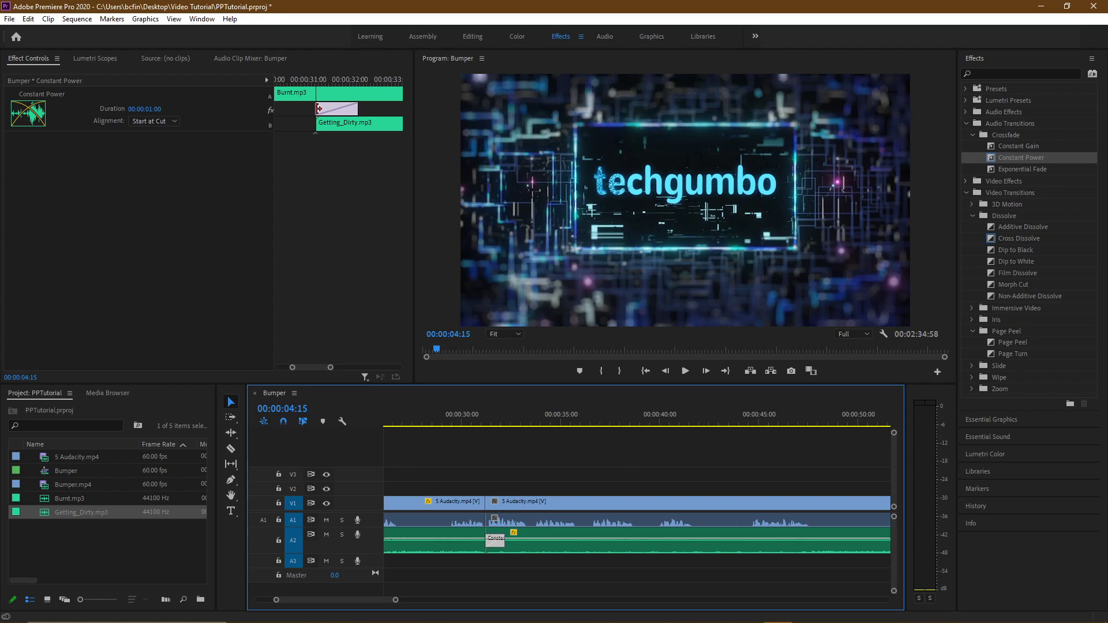
{"action": "left_click_drag", "start_coordinate": [318, 109], "coordinate": [275, 108]}
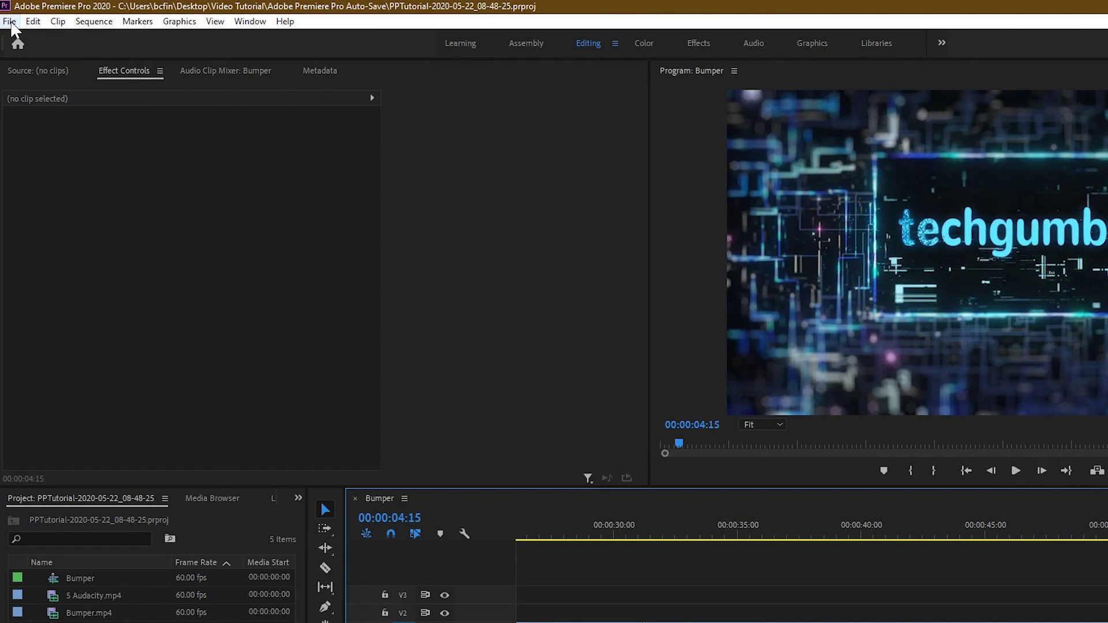
Open Export Media with H.264 format and the YouTube 1080p Full HD preset
{"action": "left_click", "coordinate": [10, 19]}
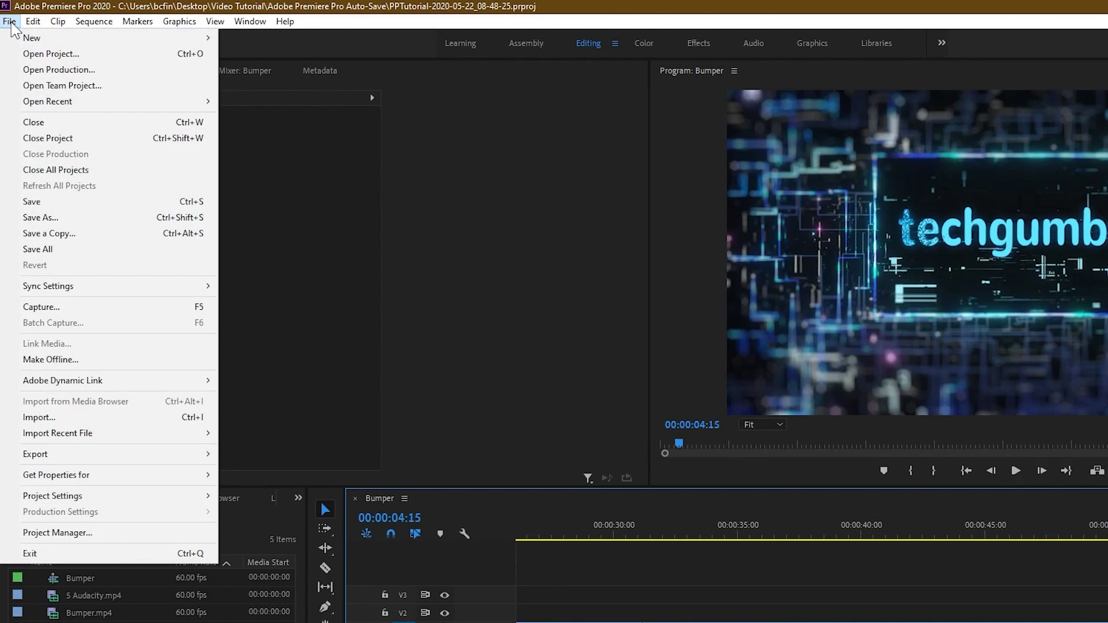
{"action": "mouse_move", "coordinate": [50, 461]}
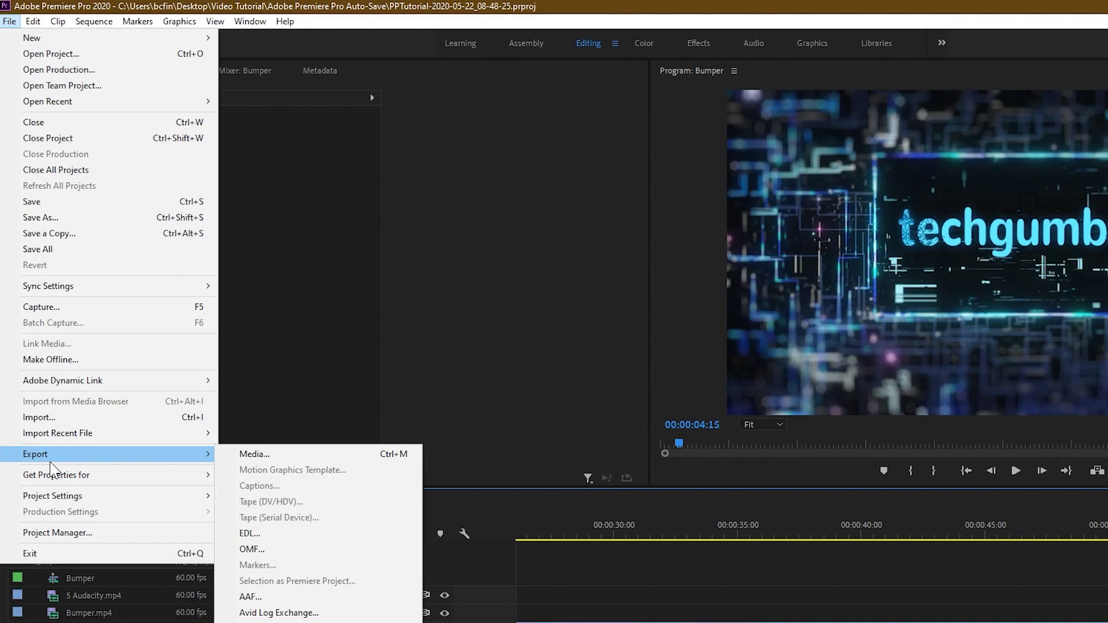
{"action": "left_click", "coordinate": [274, 455]}
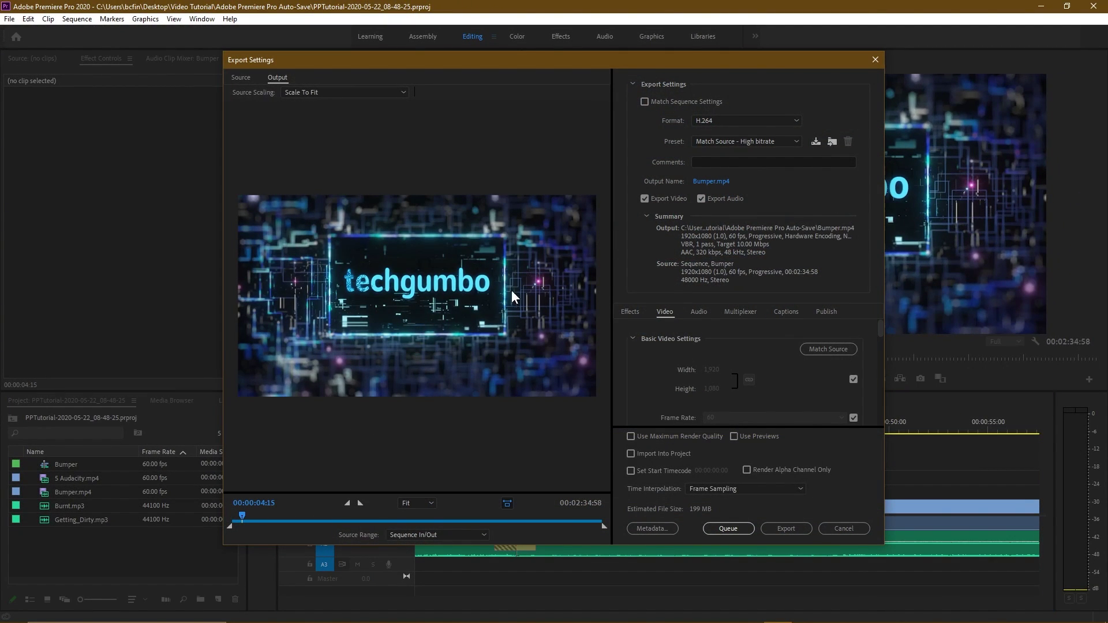
{"action": "left_click", "coordinate": [795, 120]}
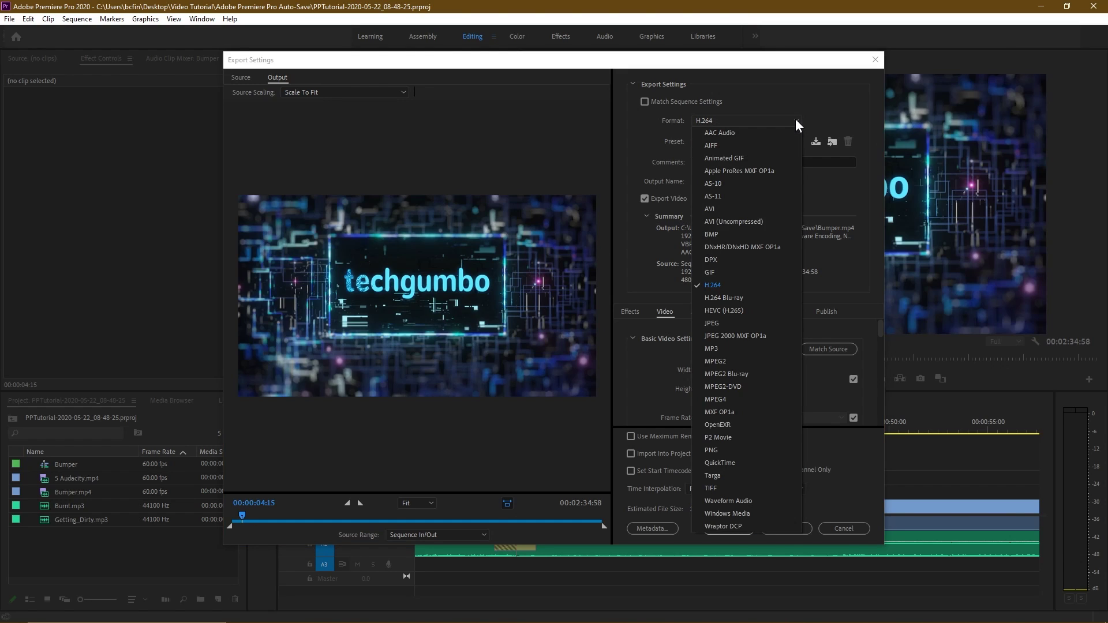
{"action": "left_click", "coordinate": [743, 284]}
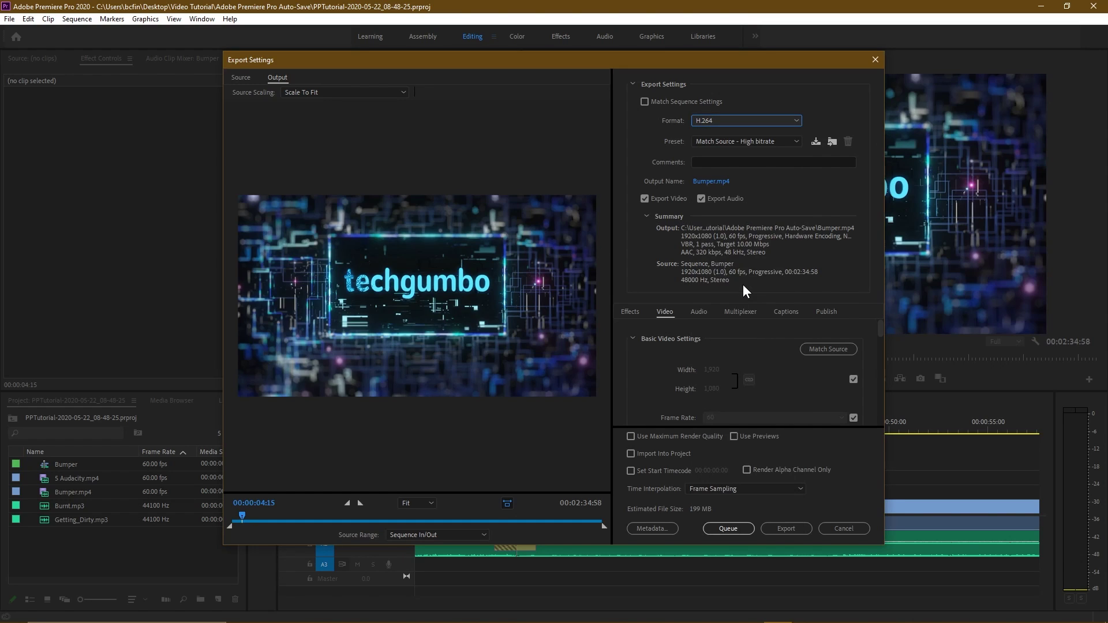
{"action": "left_click", "coordinate": [795, 141]}
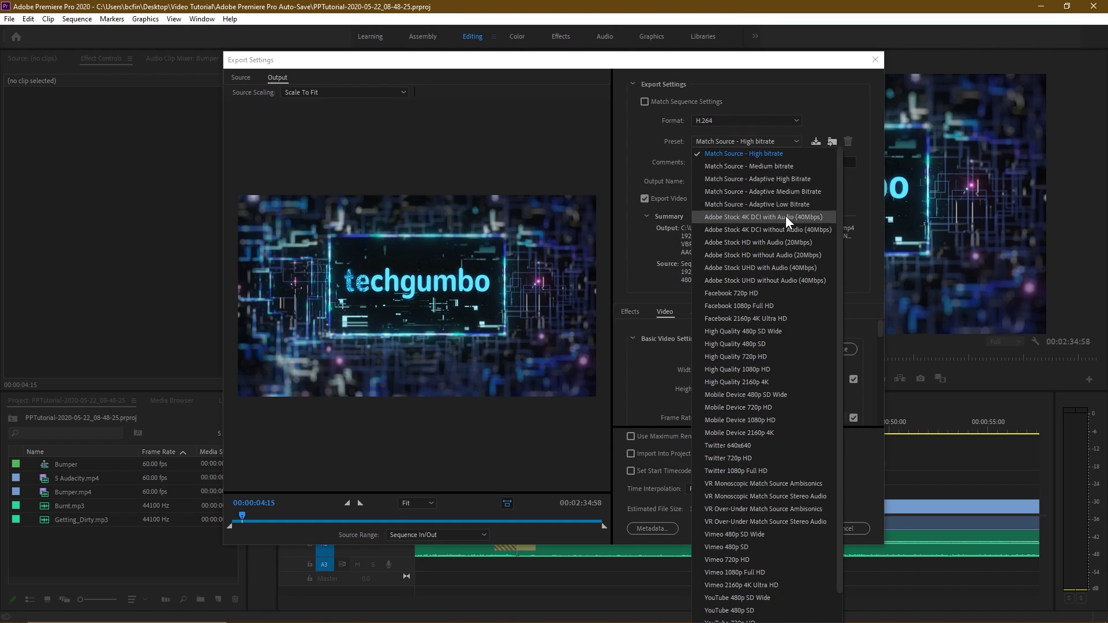
{"action": "scroll", "coordinate": [760, 541], "scroll_direction": "down", "scroll_amount": 1}
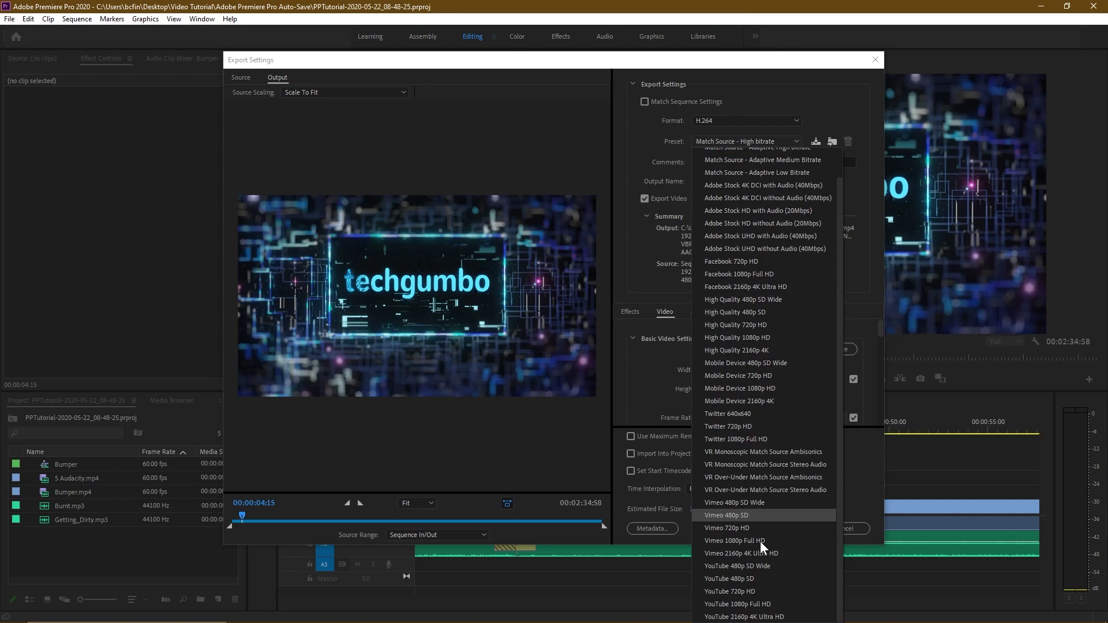
{"action": "left_click", "coordinate": [777, 604]}
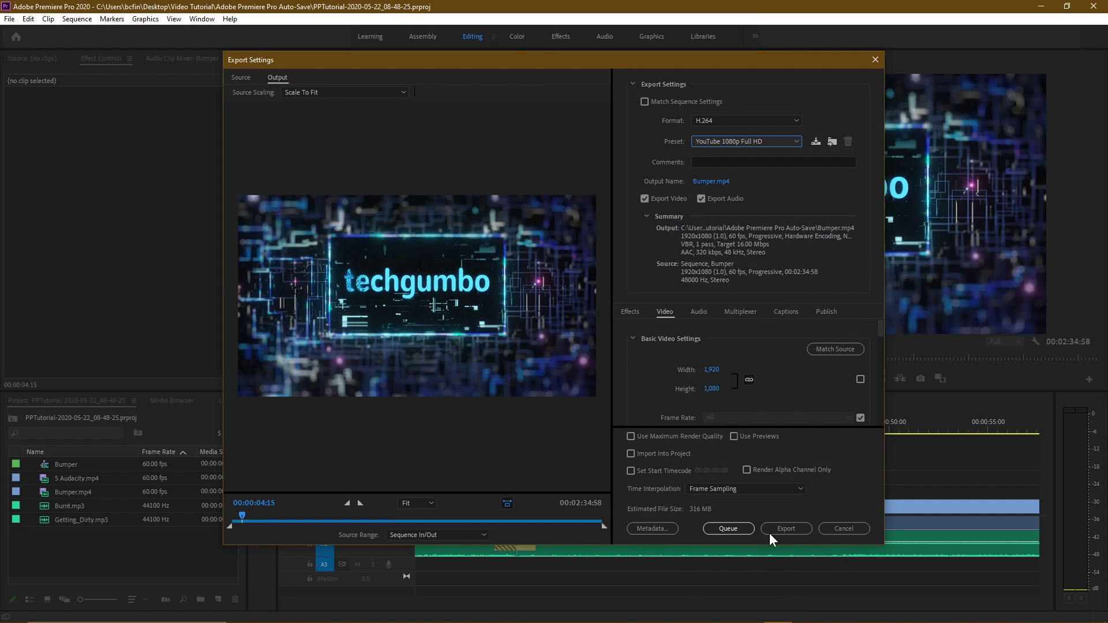
Save the export as 'Video Tutorial' in the desktop's Video Tutorial folder
{"action": "left_click", "coordinate": [719, 181]}
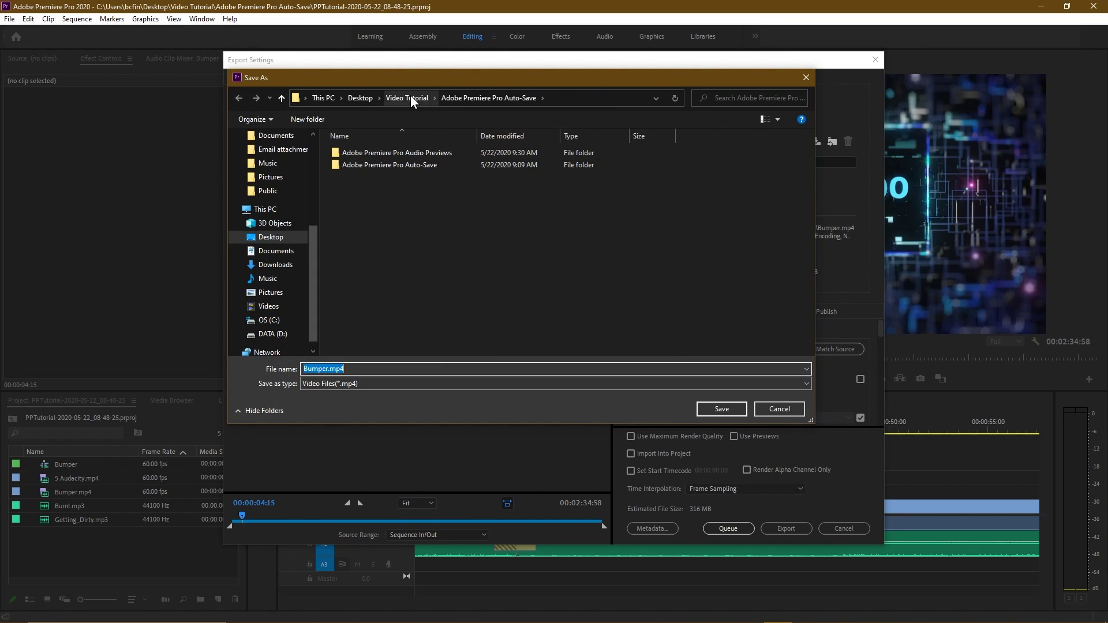
{"action": "left_click", "coordinate": [410, 96]}
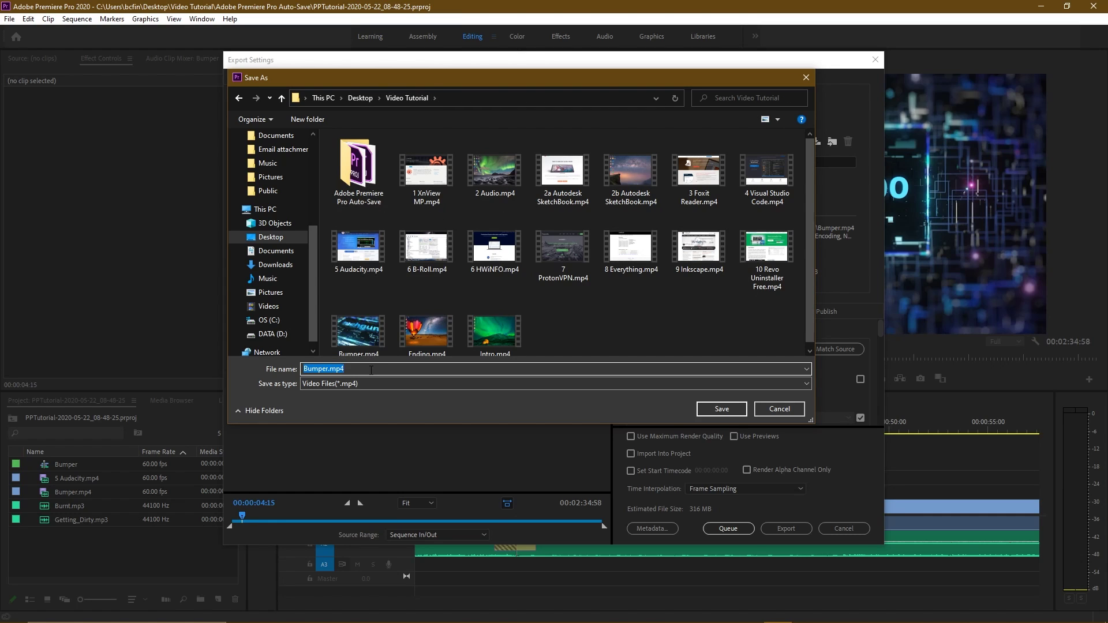
{"action": "type", "text": "Video Tutorial"}
{"action": "left_click", "coordinate": [721, 409]}
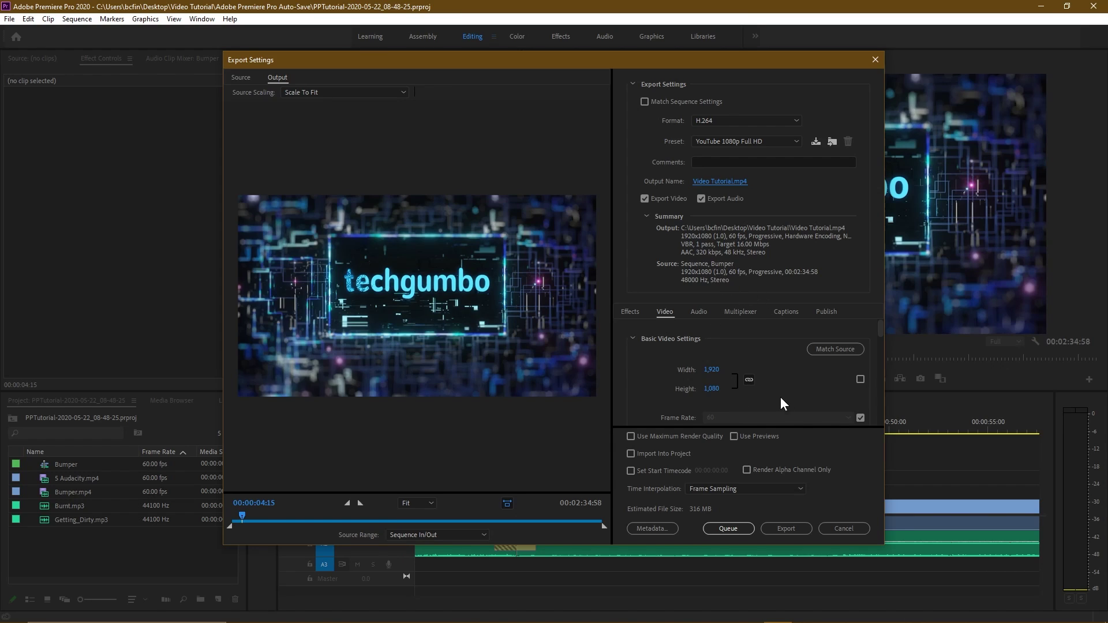
Begin encoding the Bumper sequence as Video Tutorial.mp4 from the Export Settings dialog
{"action": "left_click", "coordinate": [785, 529]}
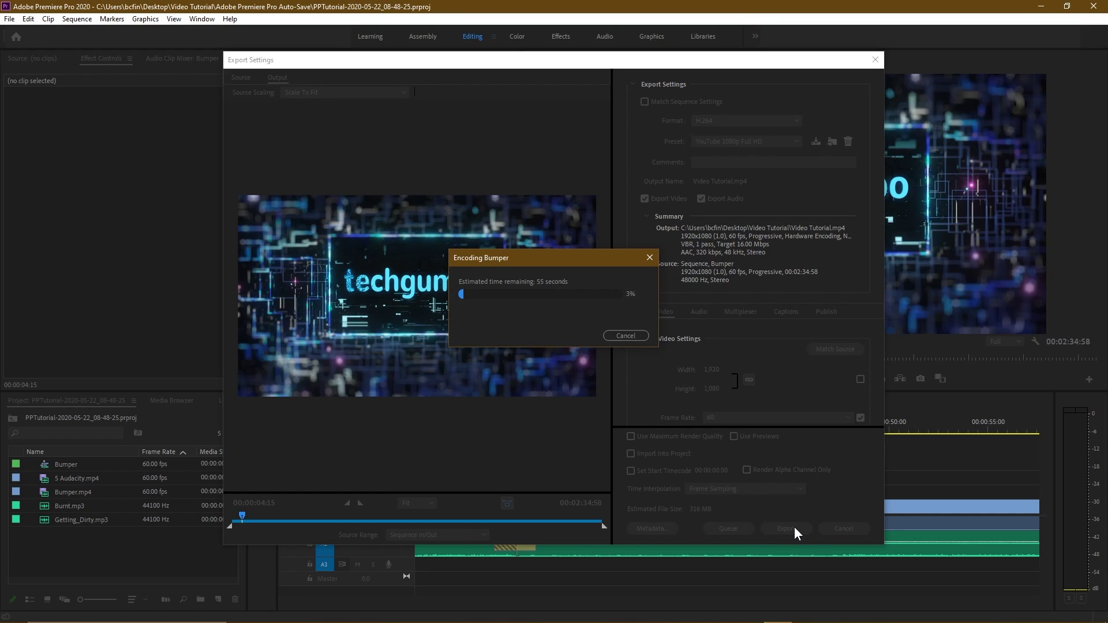